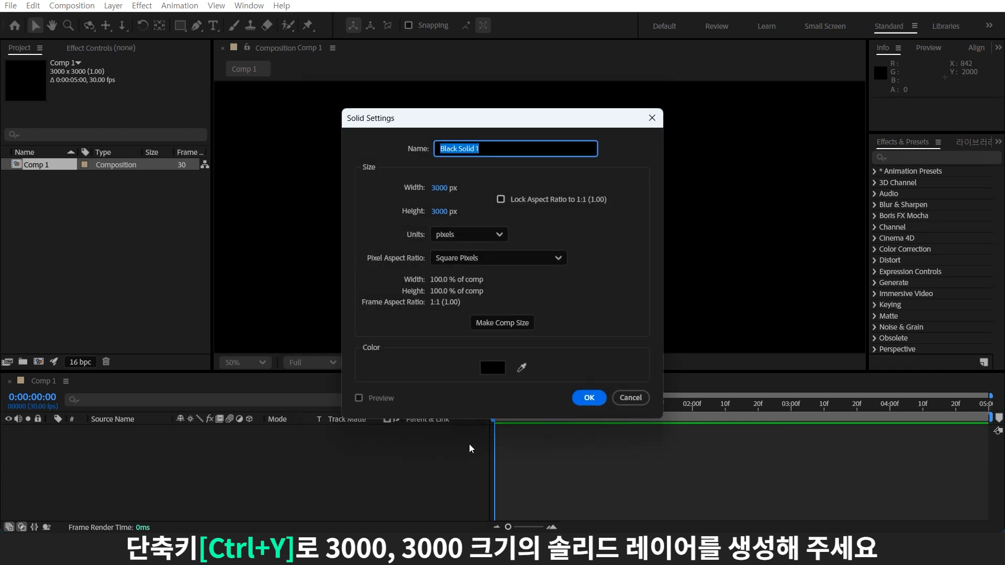
# Create a 3000 x 3000 px black solid and apply the CC Particle World effect to it.
pyautogui.click(582, 389)
pyautogui.hotkey('ctrl', '5')
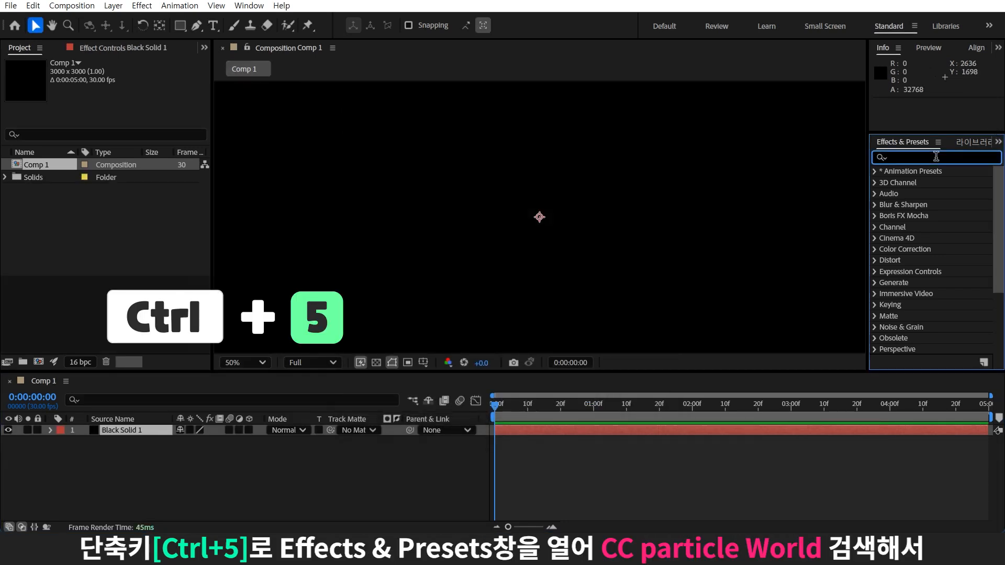
pyautogui.write('part')
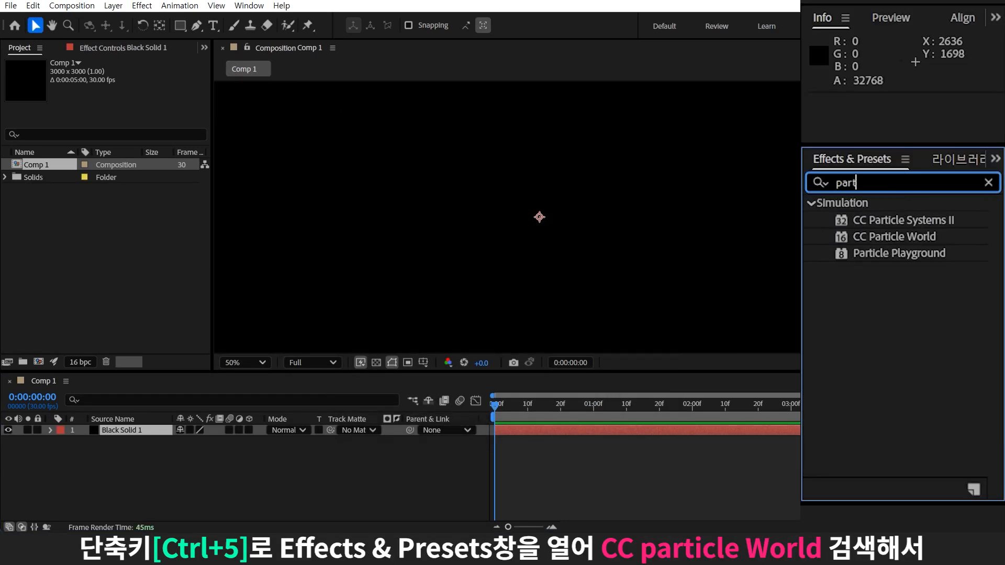
pyautogui.moveTo(930, 194); pyautogui.dragTo(177, 435)
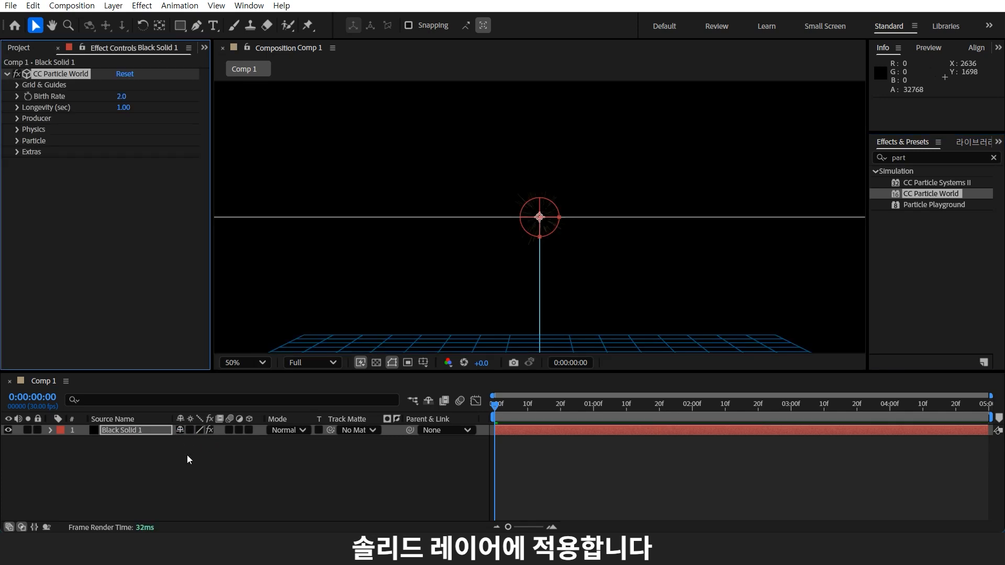
# Set the particle effect's Birth Rate to 90 and Longevity to 5 seconds.
pyautogui.click(121, 96)
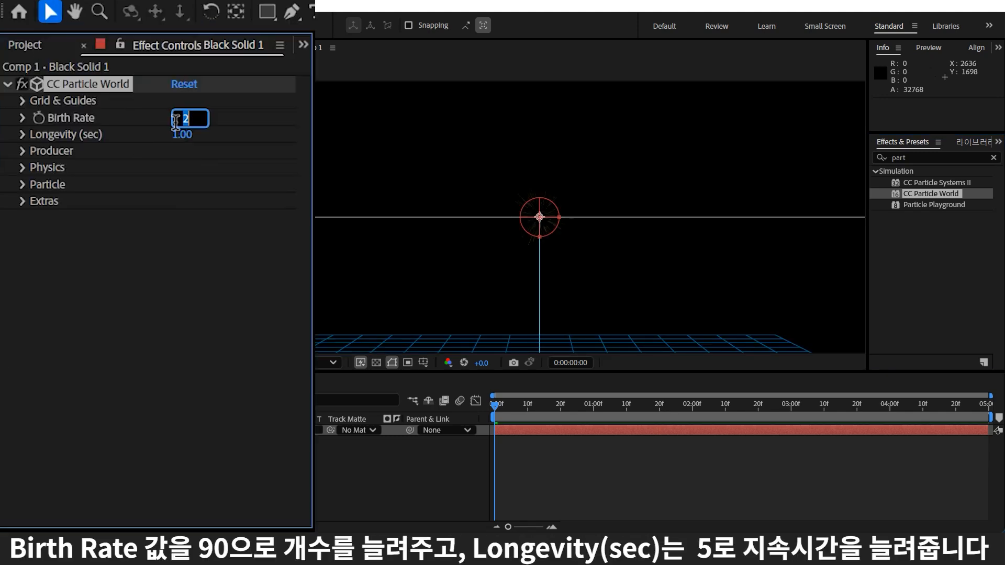
pyautogui.write('90')
pyautogui.press('Return')
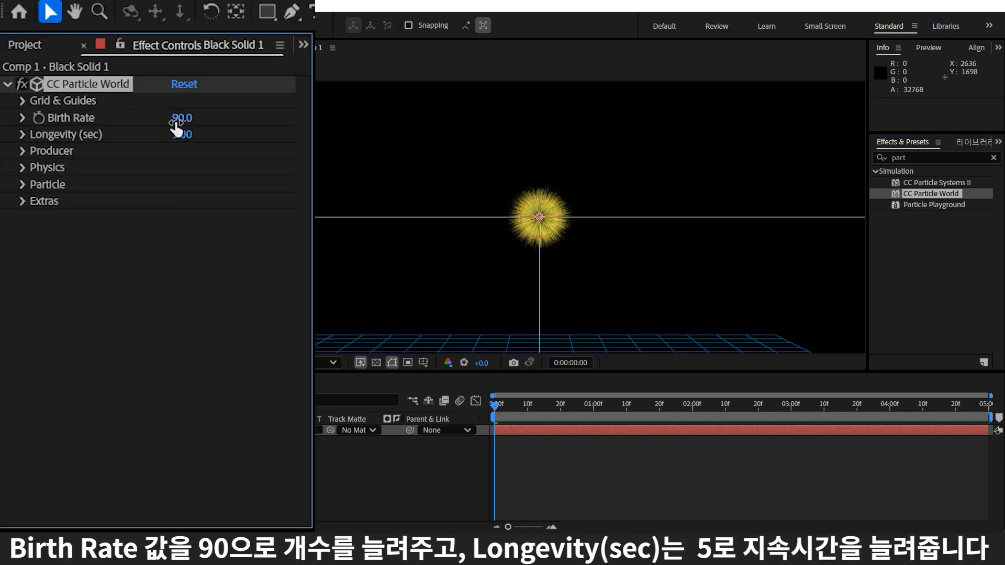
pyautogui.click(184, 133)
pyautogui.write('5')
pyautogui.press('Return')
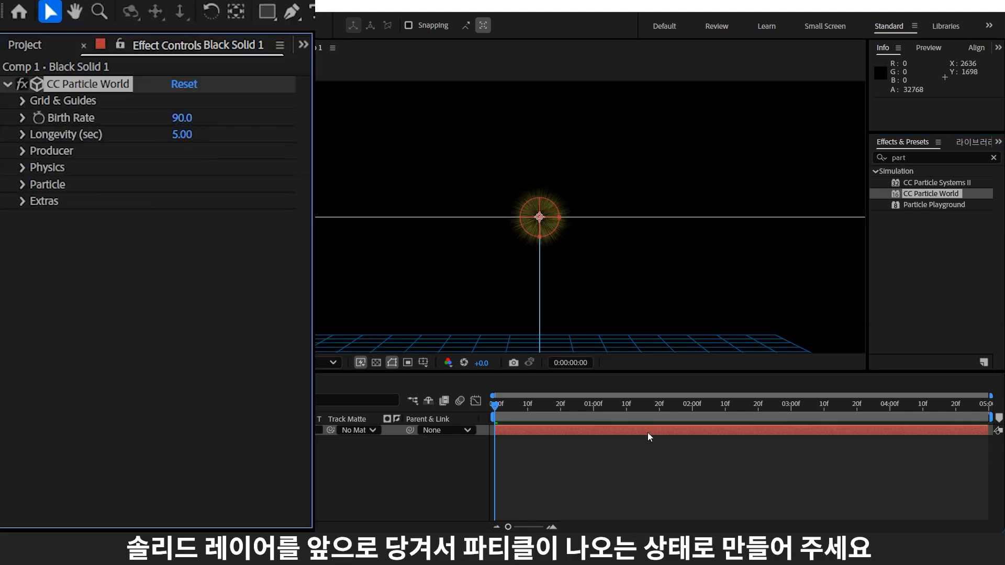
# Shift the solid layer about five seconds or more earlier in time and extend its out point to the composition's end.
pyautogui.moveTo(648, 432); pyautogui.dragTo(177, 434)
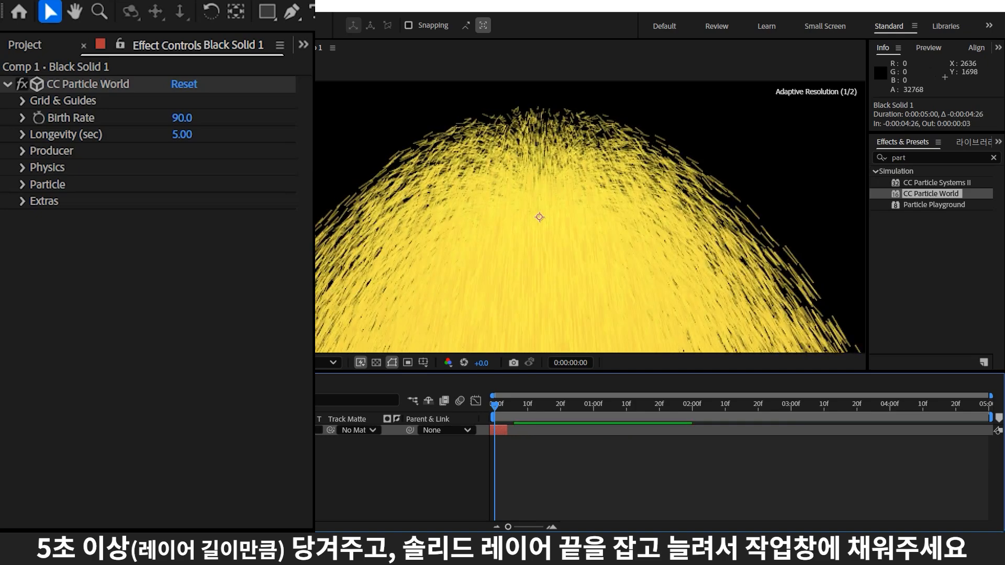
pyautogui.moveTo(506, 428); pyautogui.dragTo(991, 429)
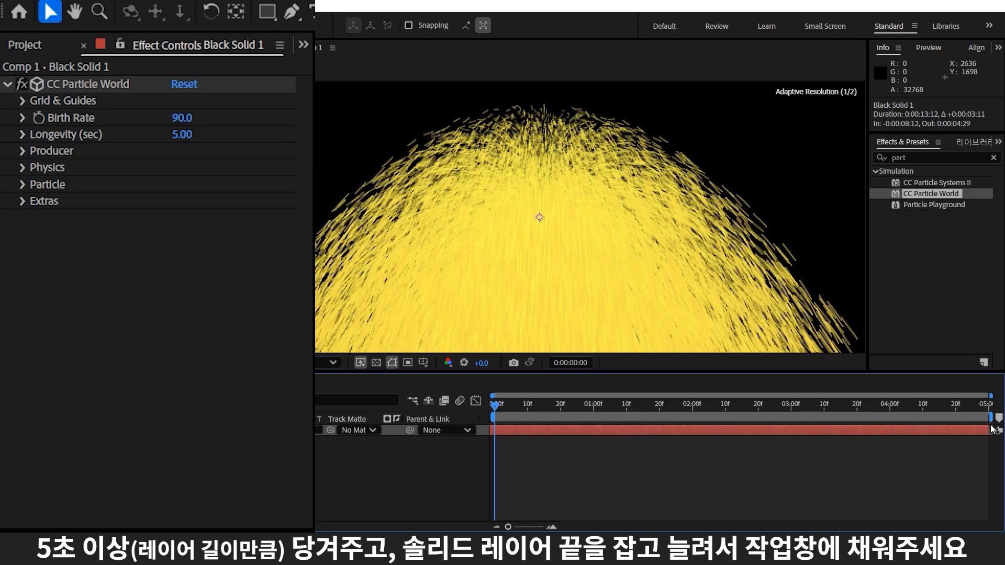
# Set the Producer radius to 0.6 in X, 1 in Y and 0.8 in Z.
pyautogui.click(23, 151)
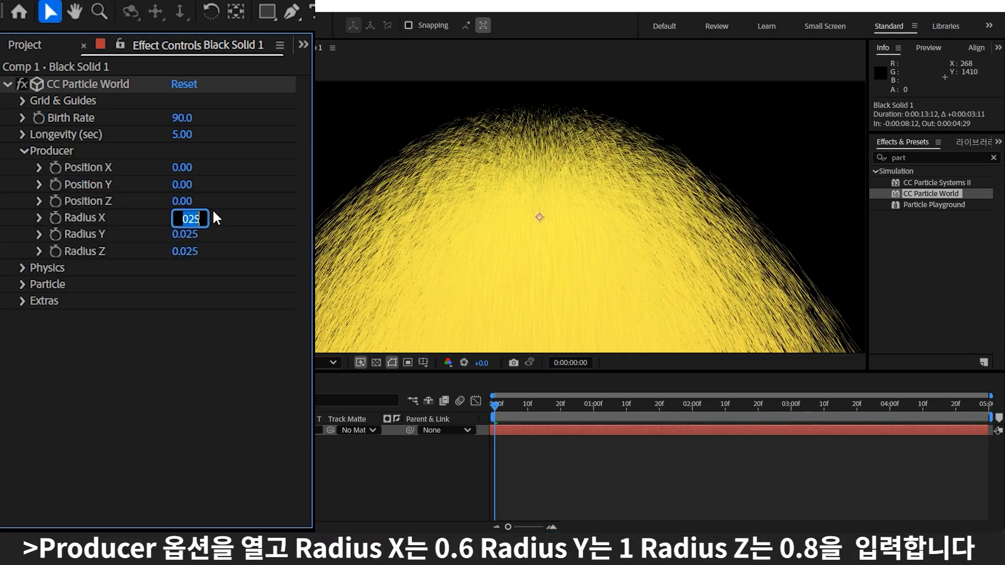
pyautogui.write('0.6')
pyautogui.press('Return')
pyautogui.click(185, 234)
pyautogui.write('1')
pyautogui.click(190, 251)
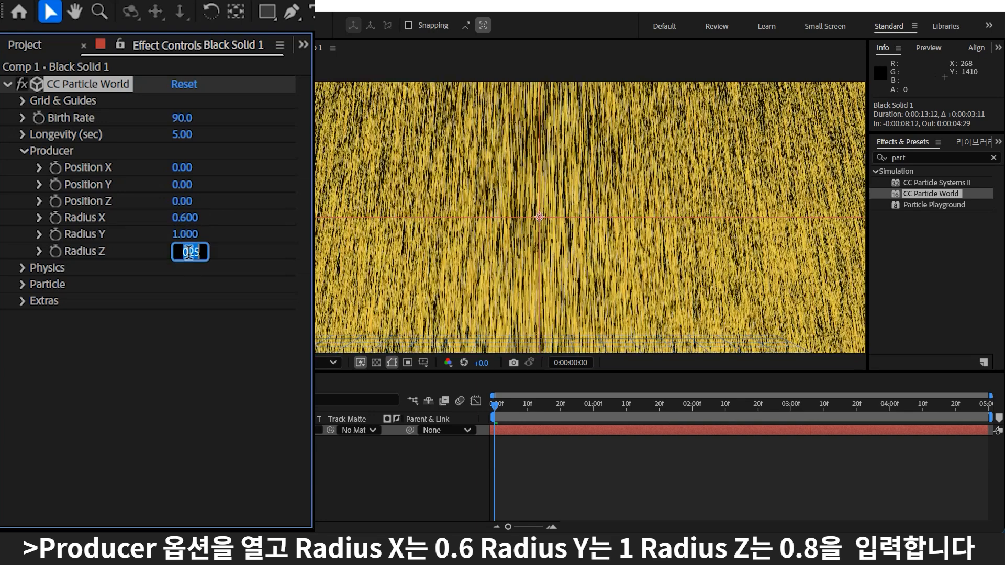
pyautogui.write('0.8')
pyautogui.press('Return')
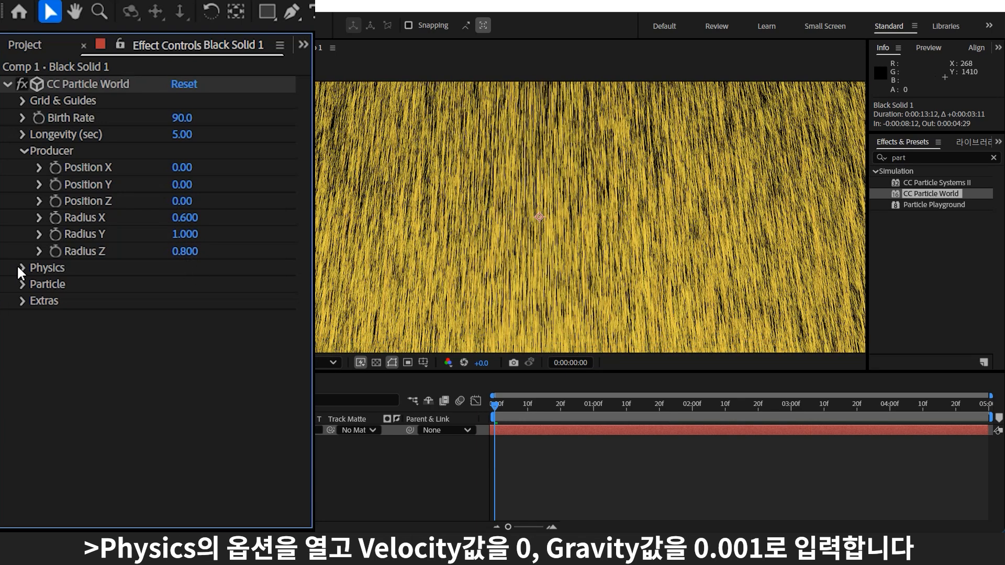
# In the effect's Physics settings, set Velocity to 0 and Gravity to 0.001.
pyautogui.click(20, 269)
pyautogui.click(182, 301)
pyautogui.write('0')
pyautogui.press('Return')
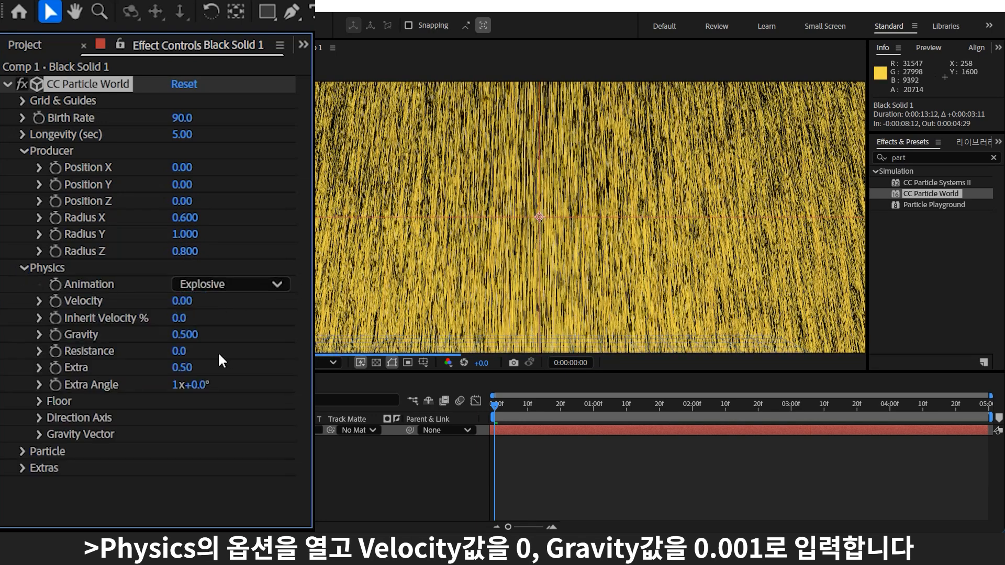
pyautogui.click(186, 335)
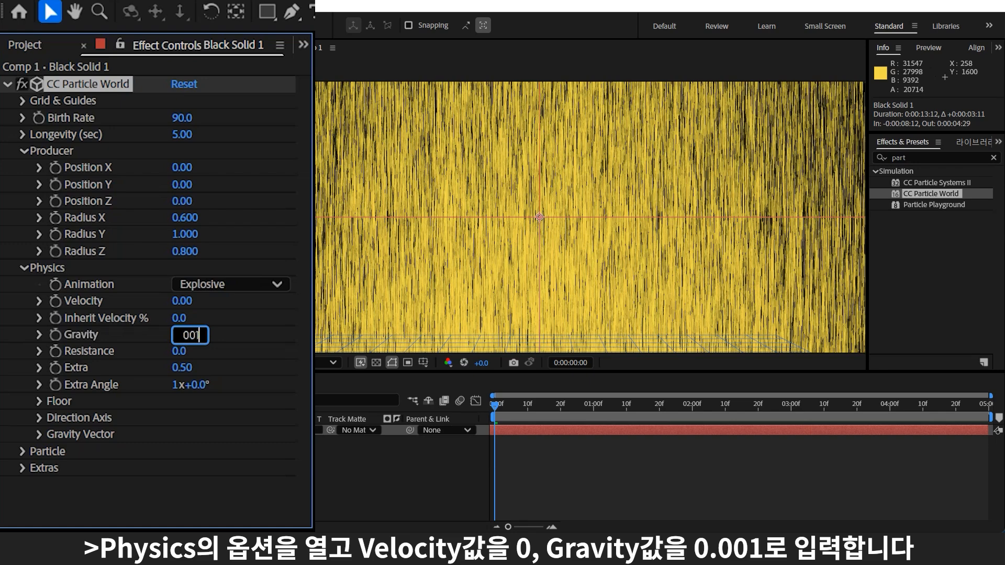
pyautogui.write('0.001')
pyautogui.press('Return')
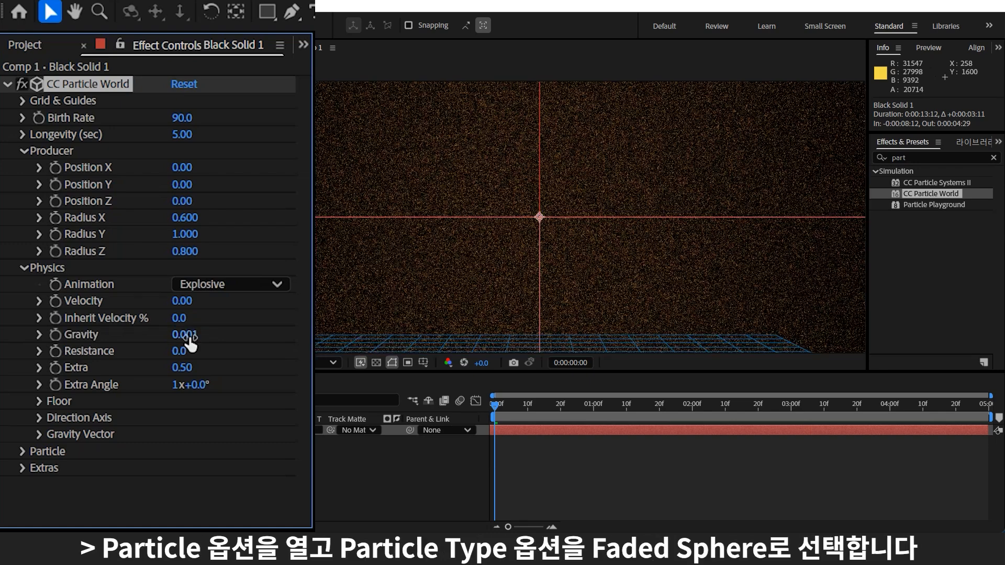
# Change the Particle Type of CC Particle World to Faded Sphere.
pyautogui.click(21, 451)
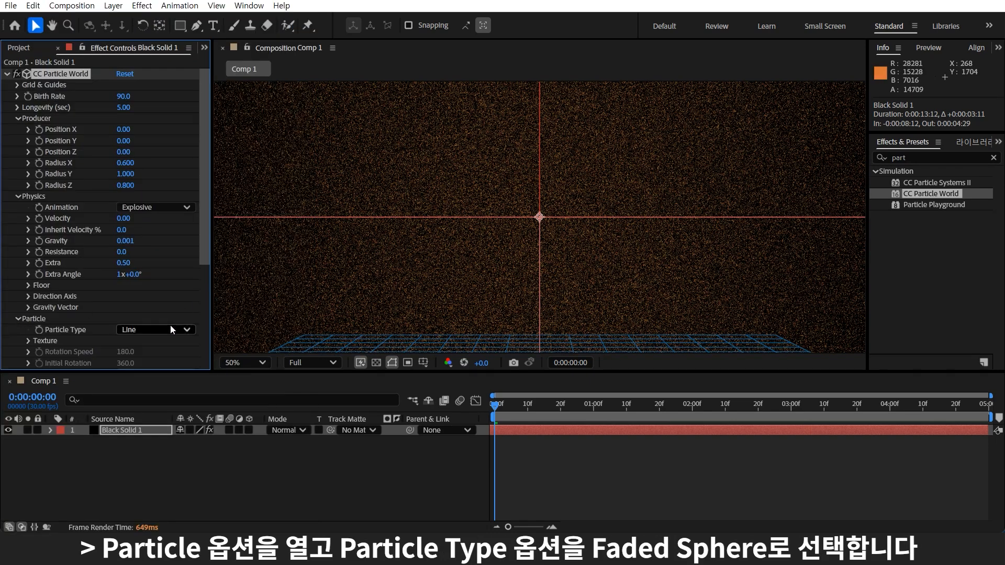
pyautogui.click(171, 330)
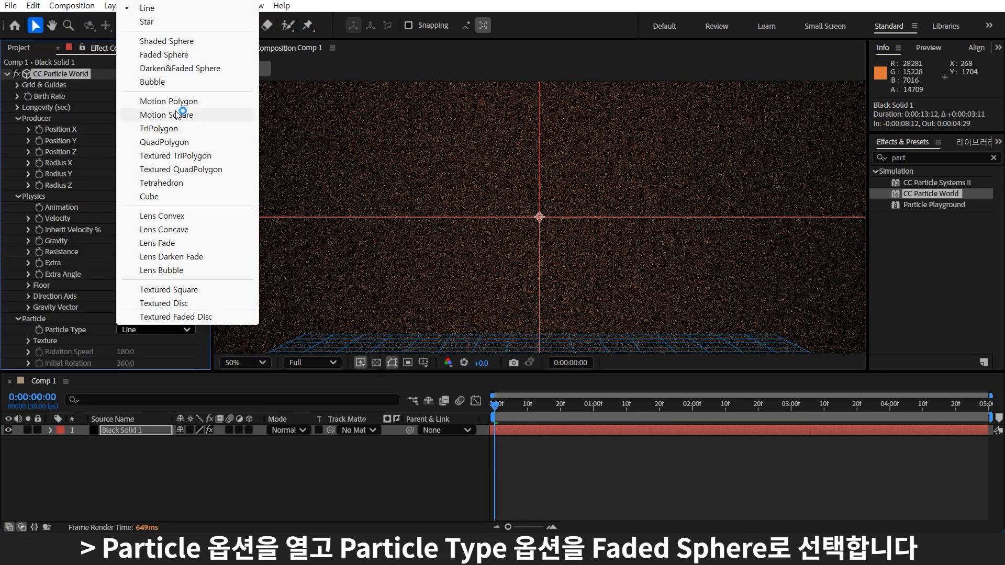
pyautogui.click(195, 56)
# Set the particles' Birth Size to 0.005 and Death Size to 0.01.
pyautogui.scroll(-5, 100, 302)
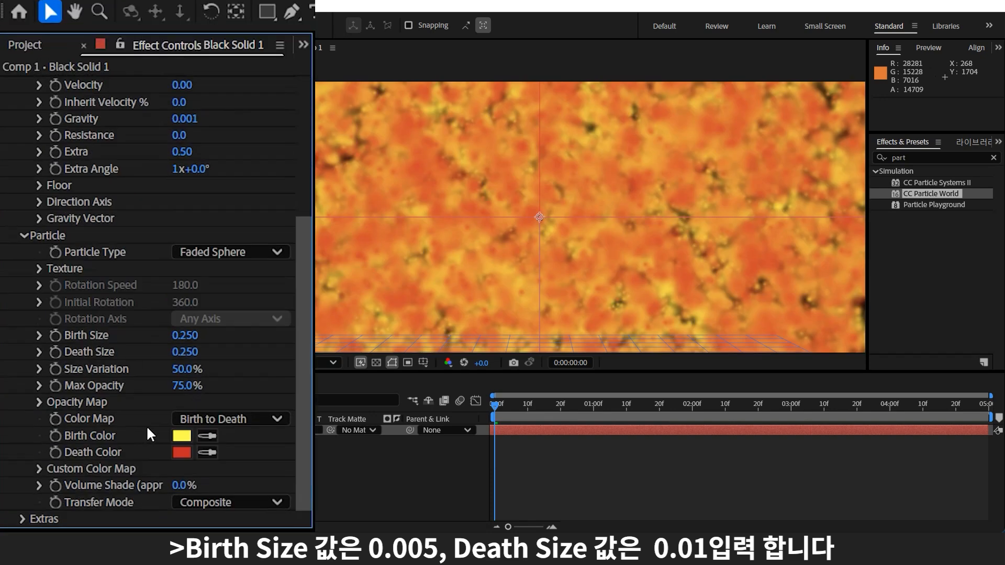
pyautogui.click(128, 242)
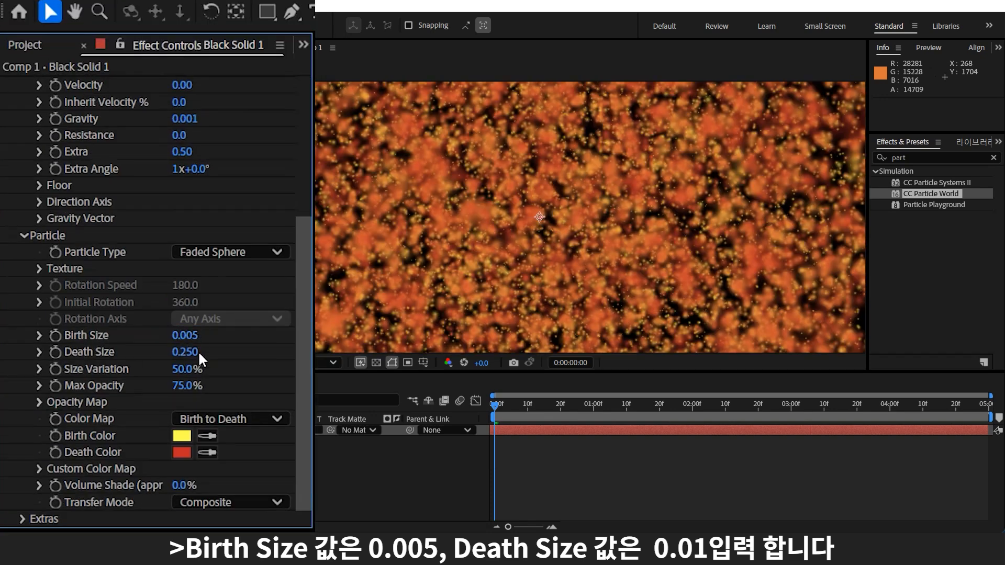
pyautogui.click(195, 352)
pyautogui.write('0')
pyautogui.press('Return')
# Set the particles' Size Variation to 0% and Max Opacity to 100%.
pyautogui.click(203, 370)
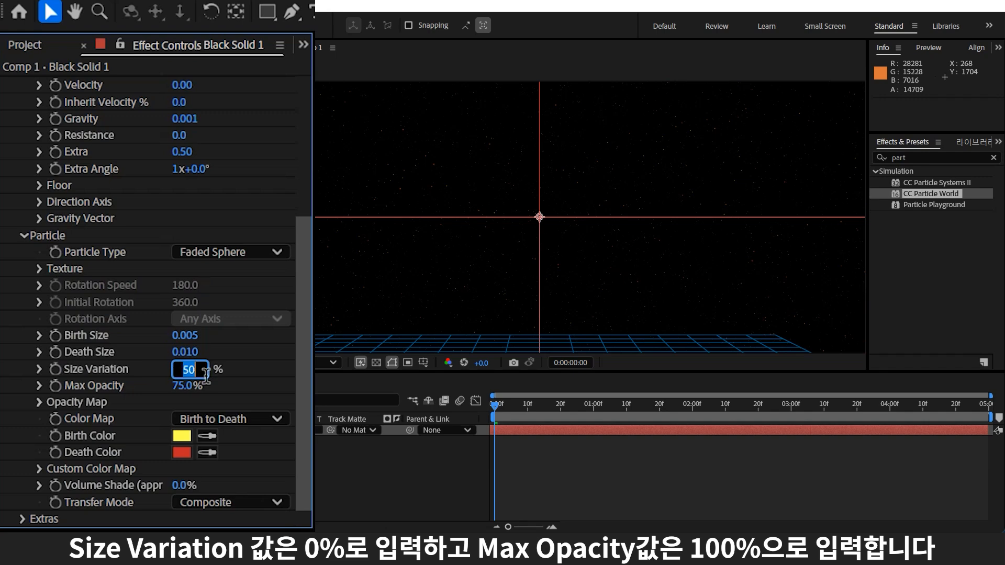
pyautogui.write('0')
pyautogui.press('Return')
pyautogui.click(187, 383)
pyautogui.write('100')
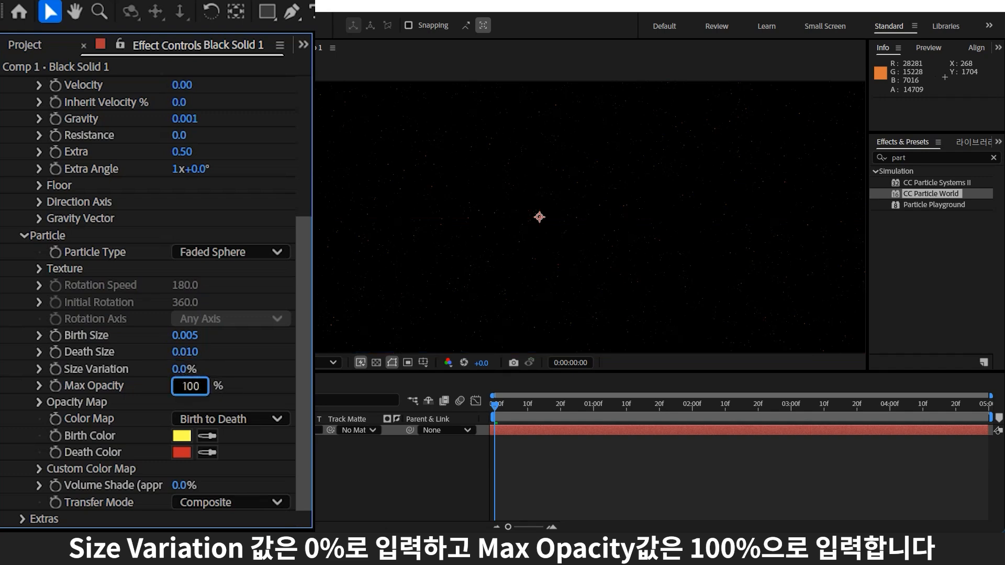
pyautogui.press('Return')
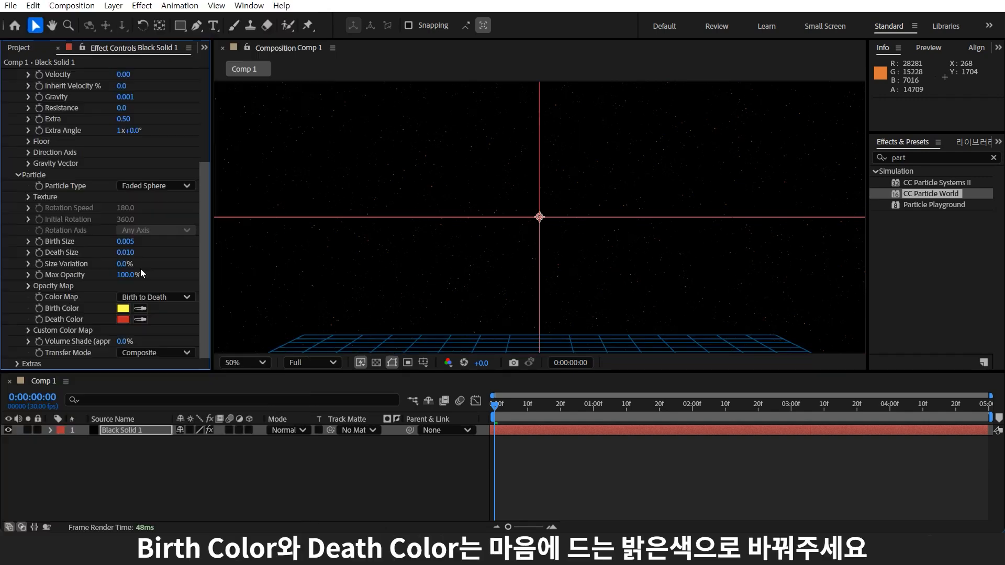
# Change the particles' Birth Color to bright blue, 17A4FF.
pyautogui.click(122, 308)
pyautogui.click(347, 277)
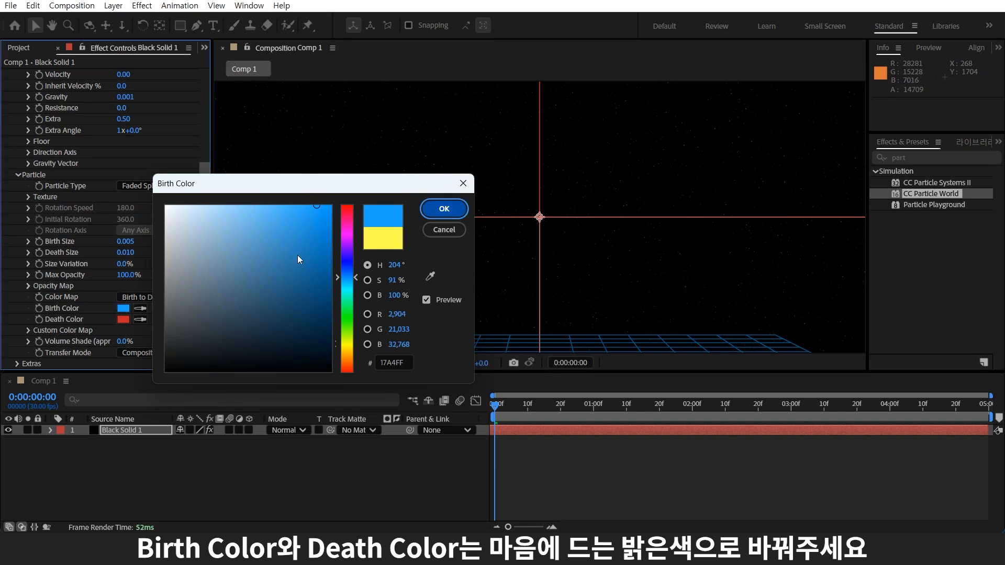
pyautogui.click(444, 208)
# Change the particles' Death Color to pink, FF4BB6, and set their Transfer Mode to Add.
pyautogui.click(122, 319)
pyautogui.moveTo(346, 233); pyautogui.dragTo(349, 220)
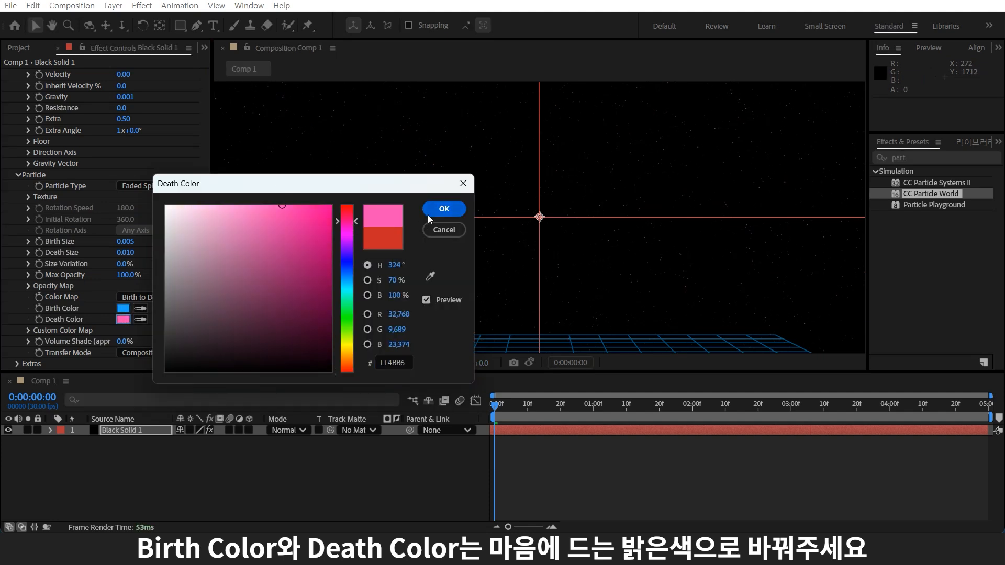
pyautogui.click(443, 210)
pyautogui.click(154, 356)
pyautogui.click(157, 392)
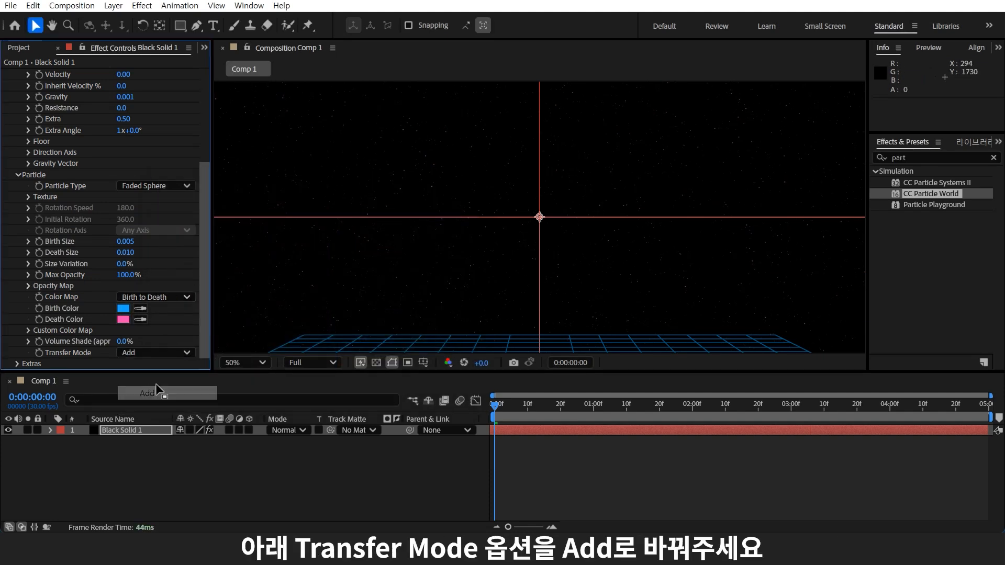
# Pre-compose the solid layer as "particle", moving all attributes into the new composition.
pyautogui.click(147, 426)
pyautogui.hotkey('ctrl', 'shift', 'c')
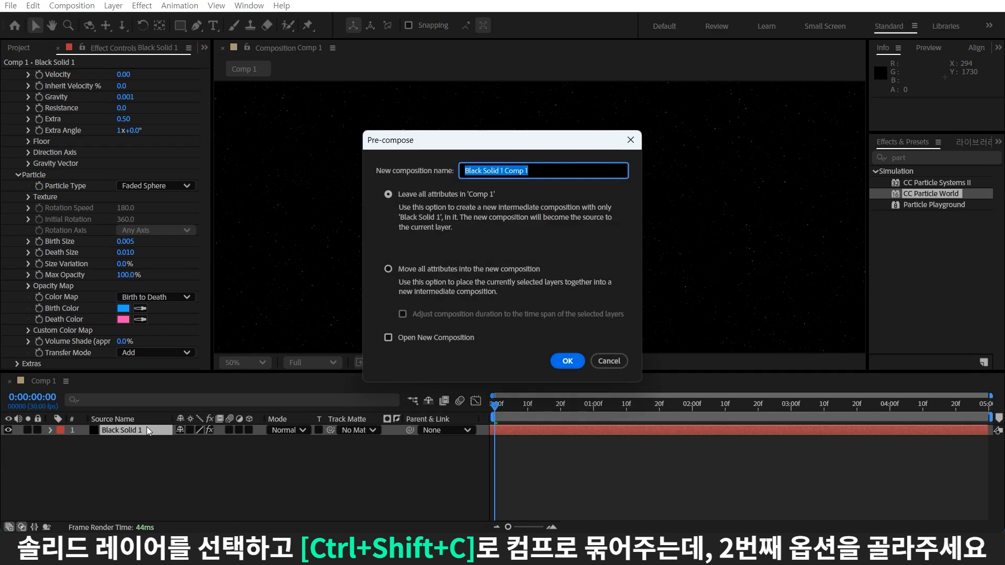
pyautogui.write('pa')
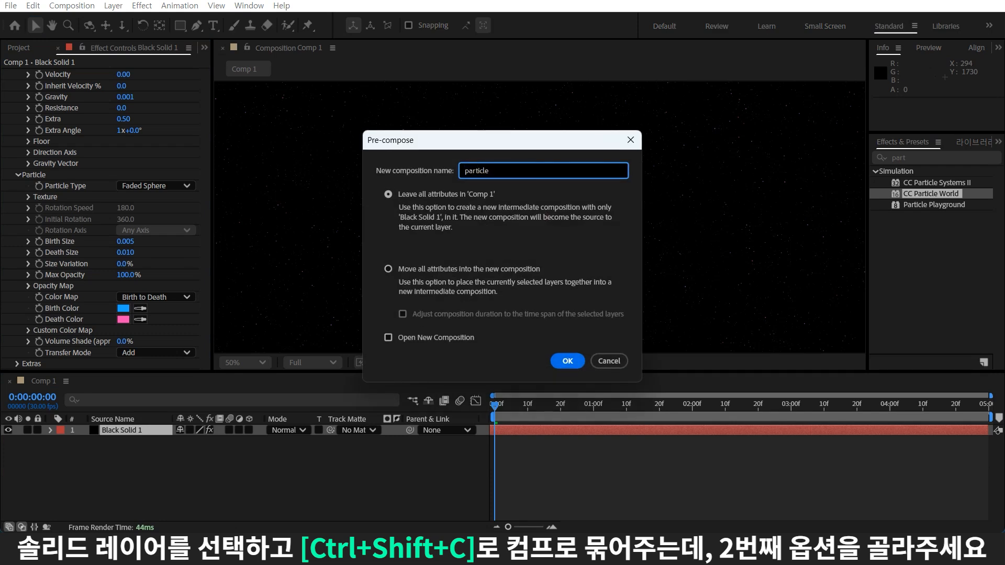
pyautogui.write('rticle')
pyautogui.click(514, 267)
pyautogui.click(567, 360)
# Resize Comp 1 to 1920 x 1080 px in its composition settings.
pyautogui.hotkey('ctrl', 'k')
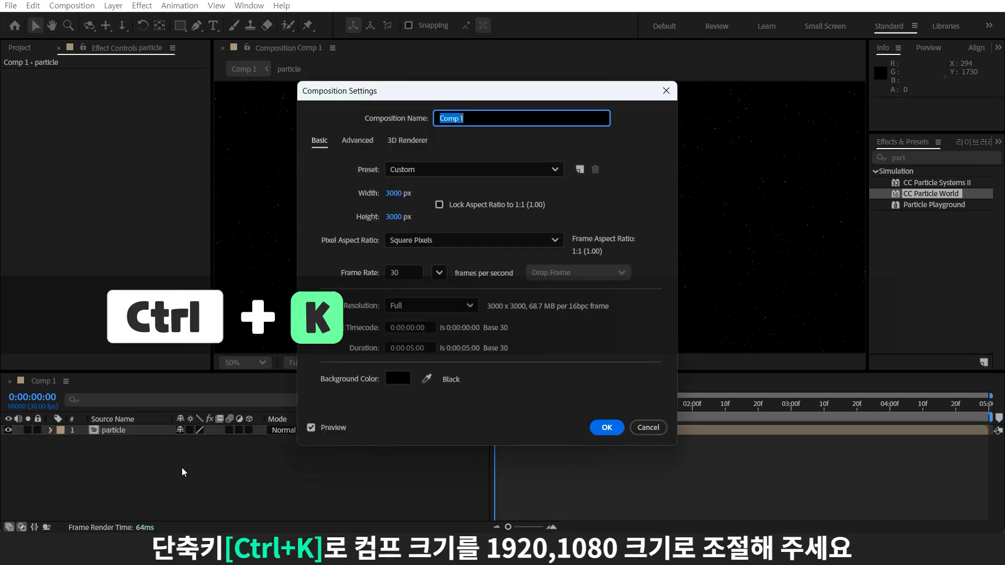
pyautogui.press('Tab')
pyautogui.write('1920')
pyautogui.press('Tab')
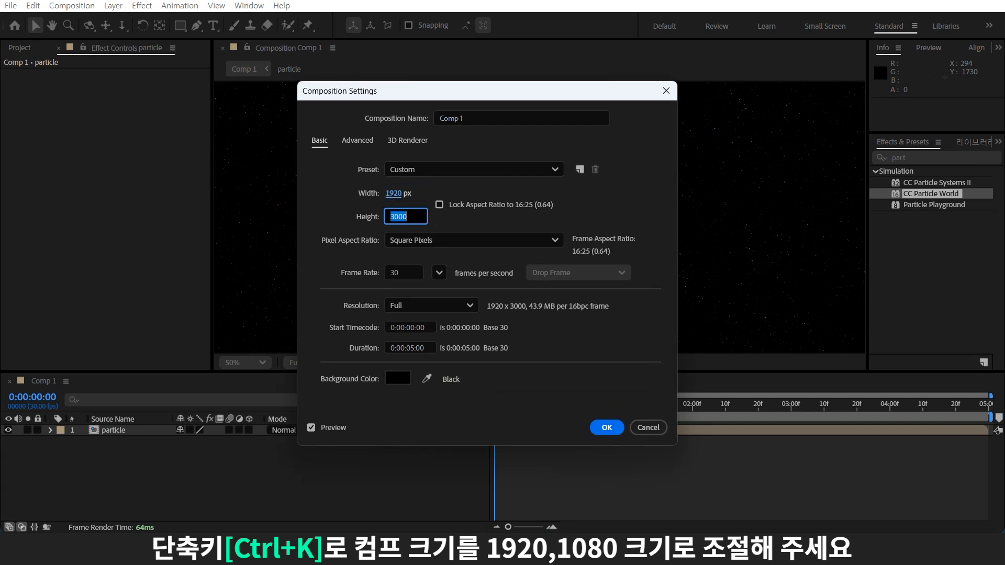
pyautogui.write('1080')
pyautogui.press('Return')
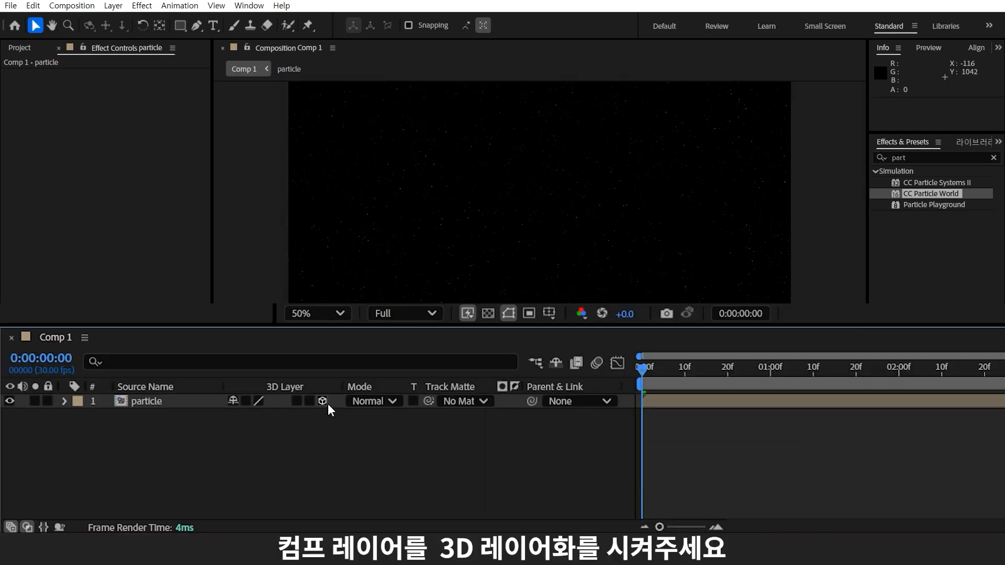
# Make the particle layer 3D and add a two-node camera with the 20mm preset.
pyautogui.click(326, 402)
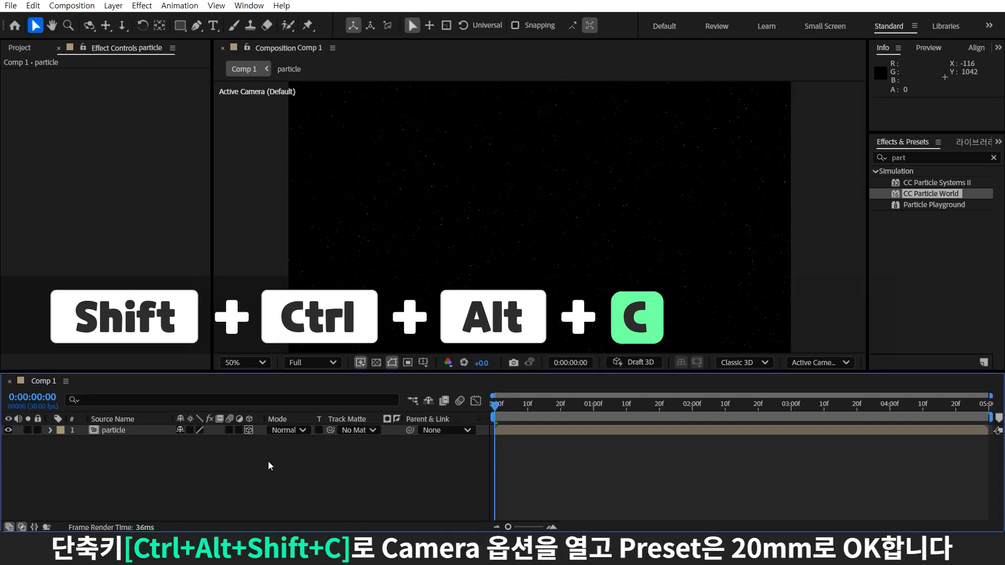
pyautogui.hotkey('ctrl', 'alt', 'shift', 'c')
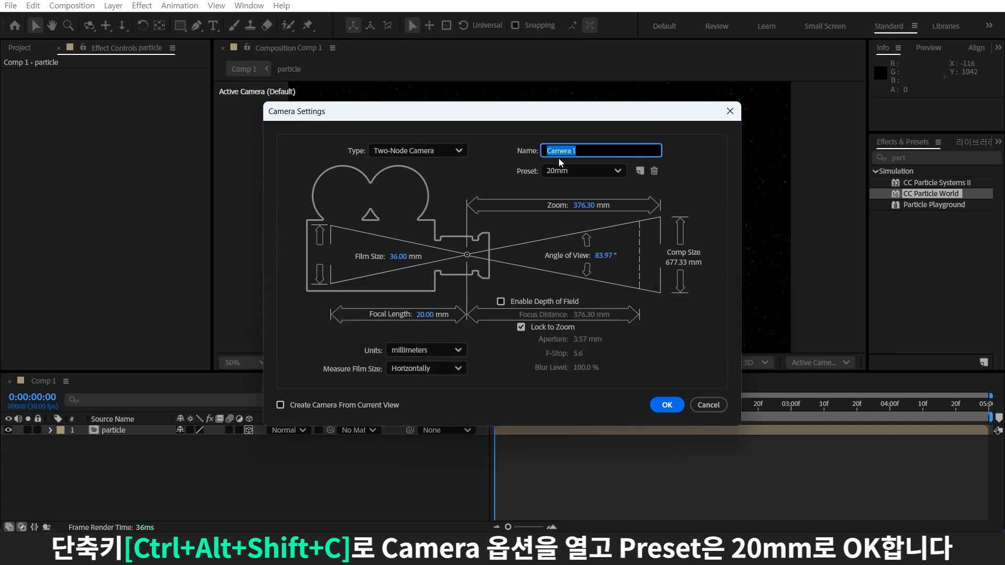
pyautogui.click(667, 405)
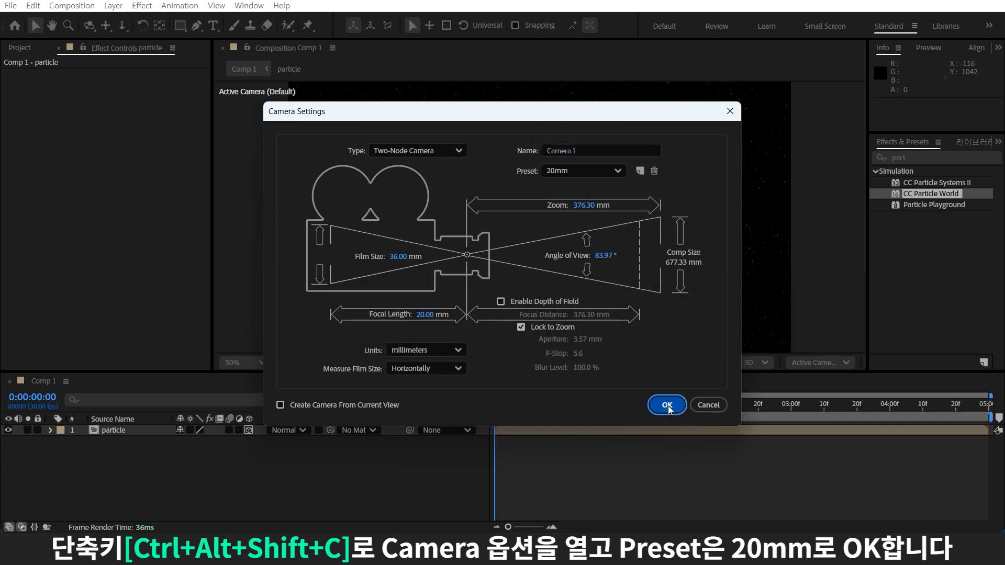
# Tilt the particle layer backwards by setting its X Rotation to -51°.
pyautogui.click(161, 444)
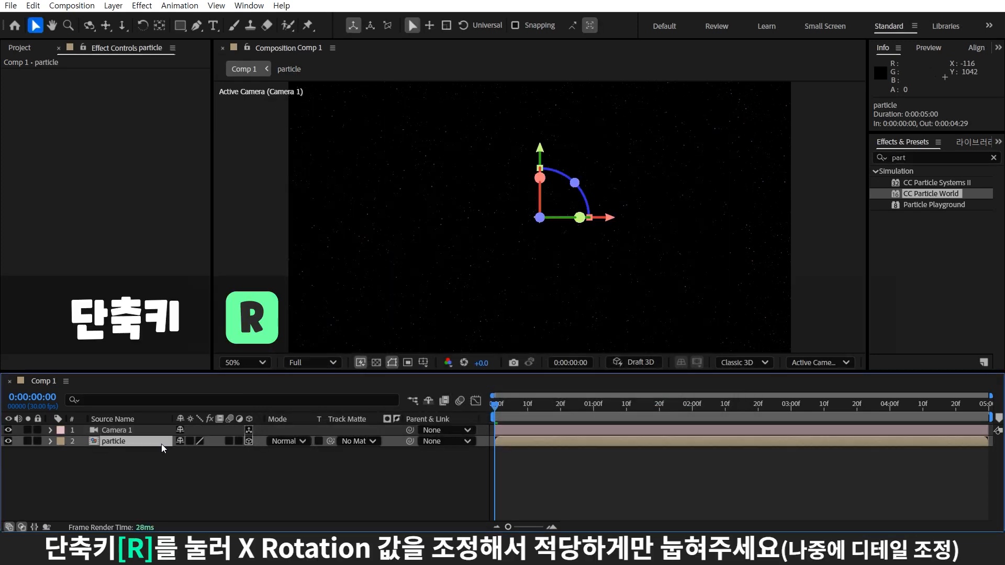
pyautogui.press('r')
pyautogui.moveTo(195, 464); pyautogui.dragTo(164, 468)
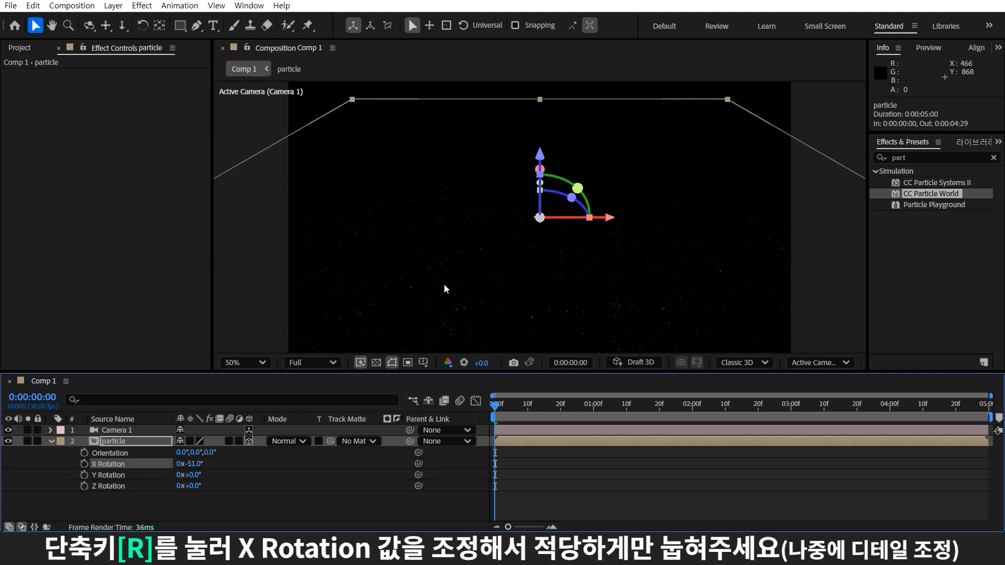
# Set the particle layer's Scale to 55% and move it up to a Y Position of 317.
pyautogui.press(',')
pyautogui.press(',')
pyautogui.press('s')
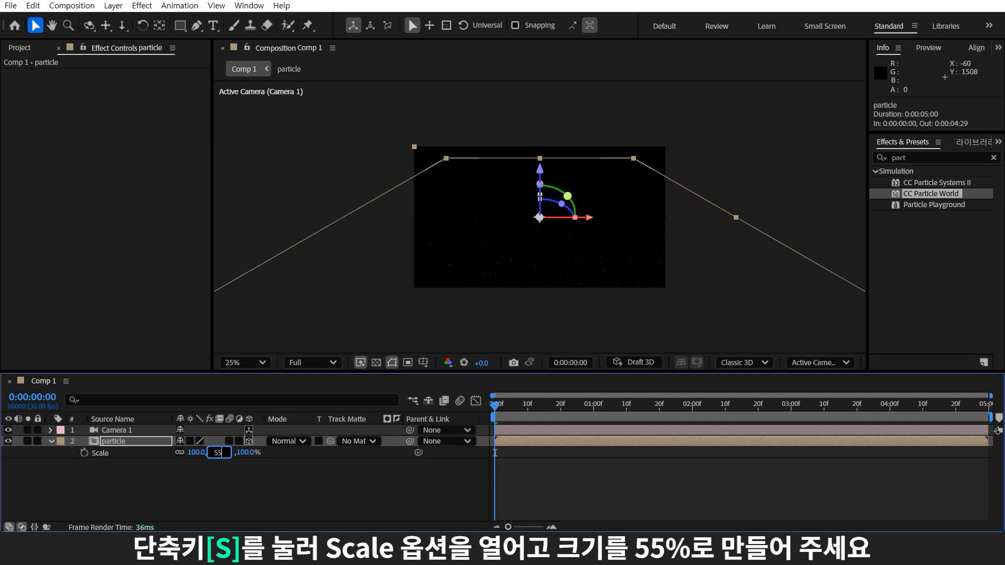
pyautogui.write('55')
pyautogui.press('Return')
pyautogui.press('p')
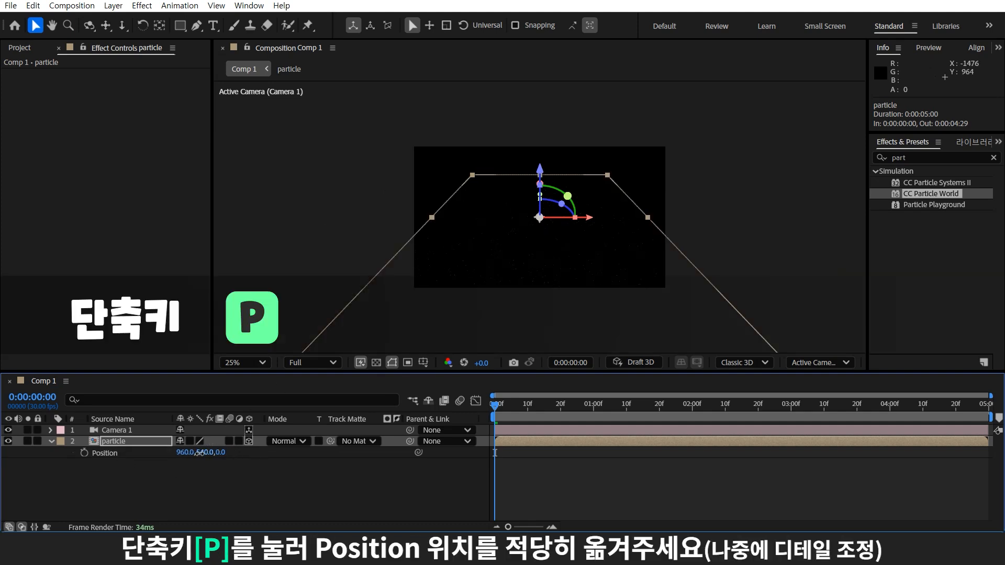
pyautogui.moveTo(204, 453)
pyautogui.mouseDown()
pyautogui.moveTo(55, 484)
pyautogui.moveTo(186, 454)
pyautogui.mouseUp()
# Find the Bezier Warp effect and apply it to the particle layer.
pyautogui.click(945, 159)
pyautogui.click(917, 182)
pyautogui.write('bezi')
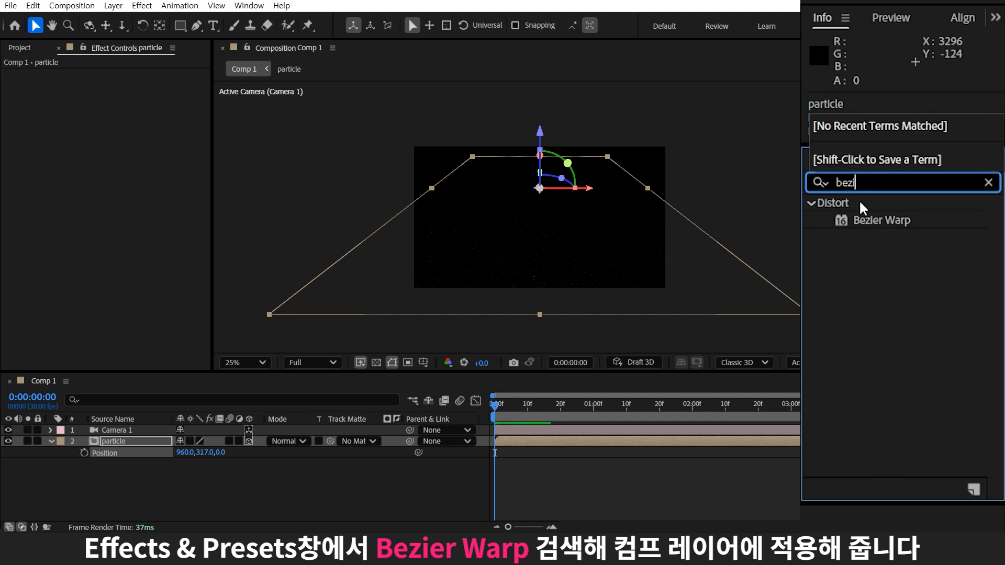
pyautogui.moveTo(917, 183); pyautogui.dragTo(601, 285)
# Bend the particle layer with the Bezier Warp tangents: right edge curved inward, left edge bulging outward, bottom edge bowed slightly down.
pyautogui.moveTo(674, 209); pyautogui.dragTo(574, 234)
pyautogui.moveTo(629, 174); pyautogui.dragTo(585, 174)
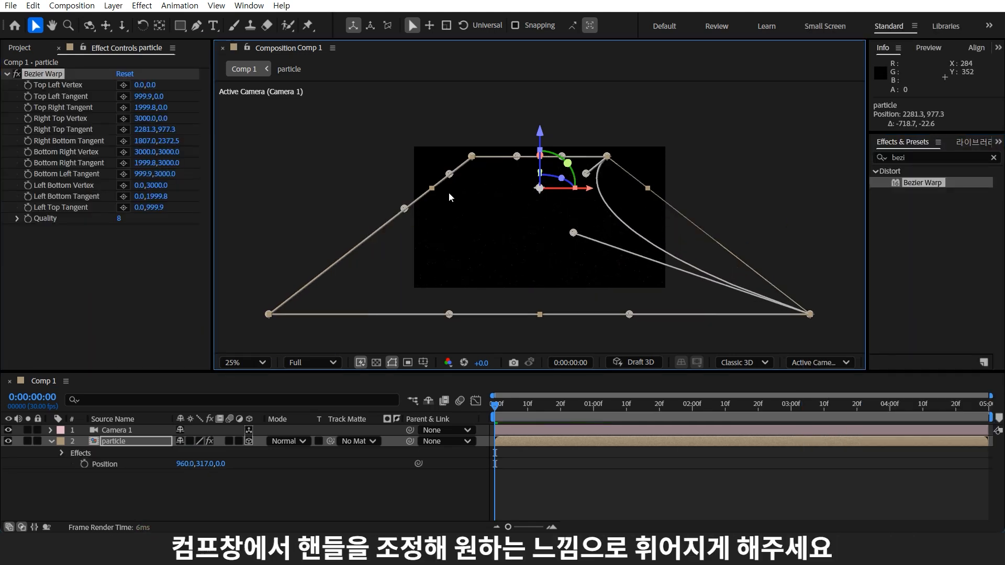
pyautogui.moveTo(449, 174); pyautogui.dragTo(414, 179)
pyautogui.moveTo(404, 208); pyautogui.dragTo(317, 225)
pyautogui.moveTo(574, 233); pyautogui.dragTo(545, 240)
pyautogui.moveTo(629, 315); pyautogui.dragTo(644, 339)
pyautogui.moveTo(449, 315); pyautogui.dragTo(444, 328)
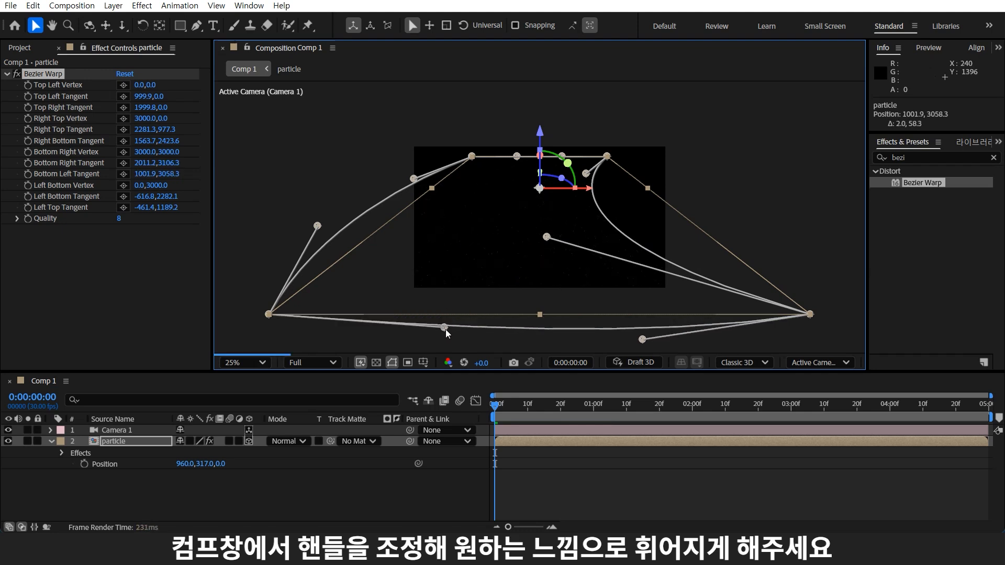
pyautogui.moveTo(644, 339); pyautogui.dragTo(648, 322)
# Add an adjustment layer directly above the particle layer.
pyautogui.click(133, 441)
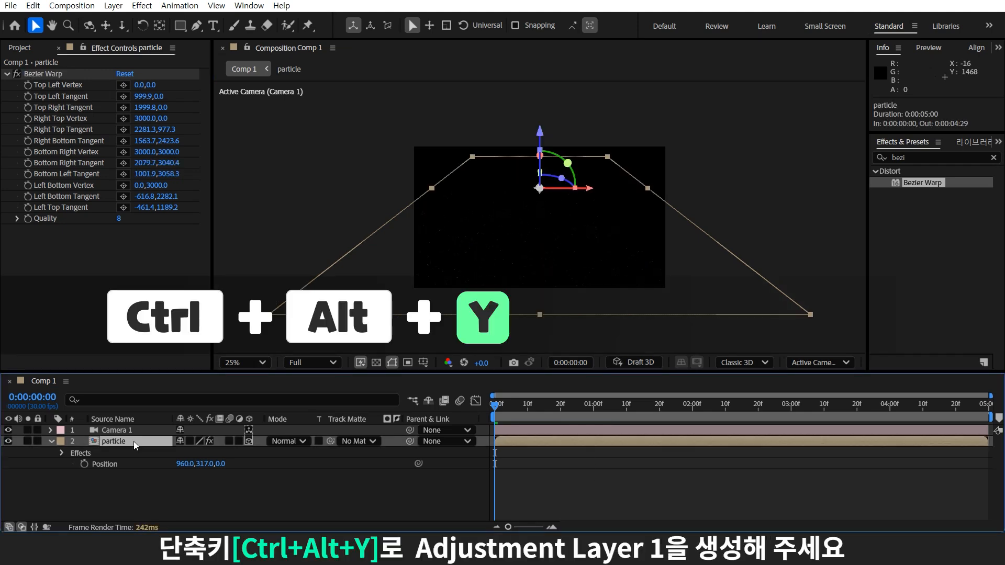
pyautogui.hotkey('ctrl', 'alt', 'y')
pyautogui.press('.')
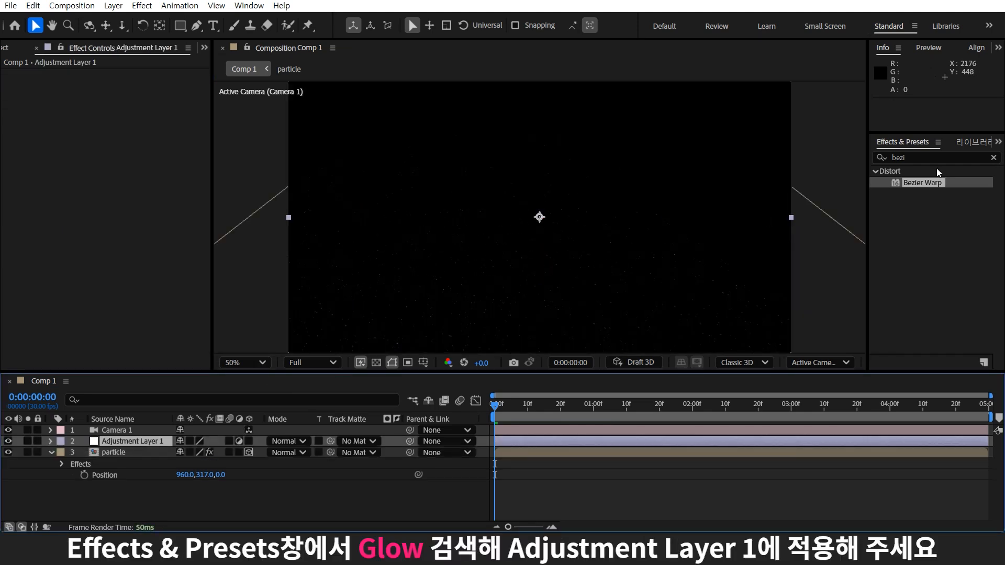
# Apply the Stylize Glow effect to Adjustment Layer 1 and set its Glow Radius to 1.
pyautogui.click(935, 158)
pyautogui.write('glow')
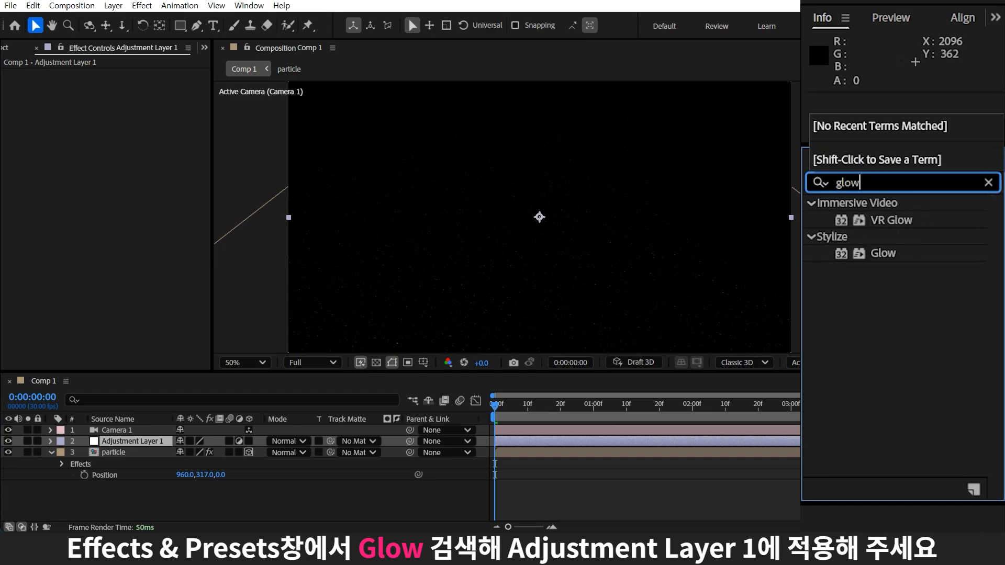
pyautogui.moveTo(924, 204); pyautogui.dragTo(121, 442)
pyautogui.click(125, 107)
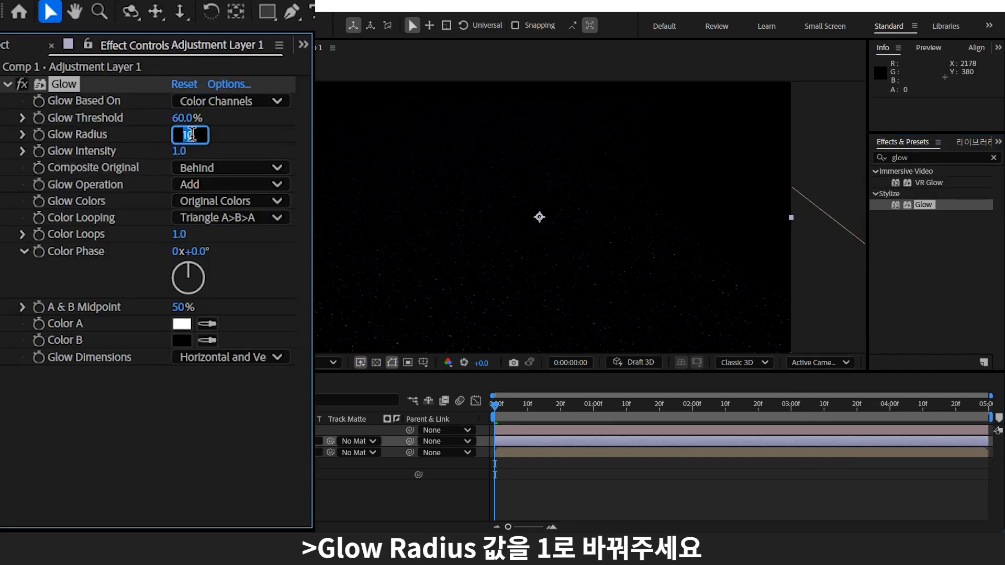
pyautogui.press('Return')
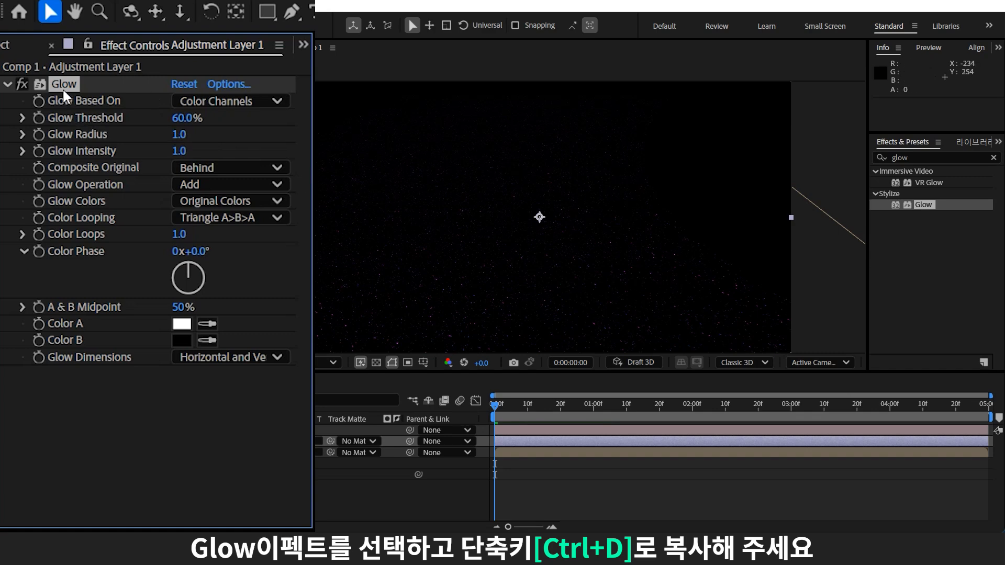
# Duplicate the Glow effect and set the copy's Glow Threshold to 100% and Glow Radius to 5.
pyautogui.hotkey('ctrl', 'd')
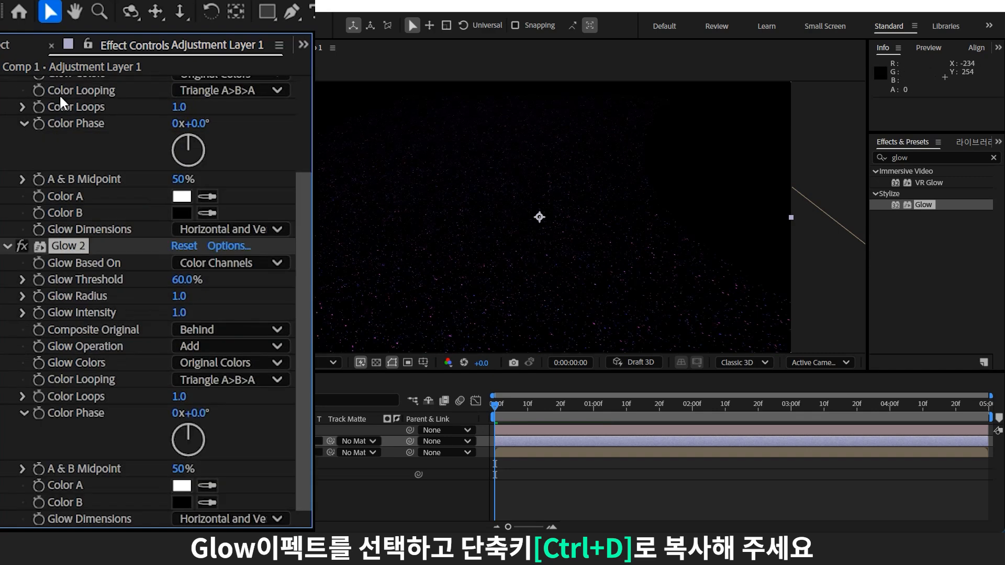
pyautogui.moveTo(278, 279); pyautogui.dragTo(420, 196)
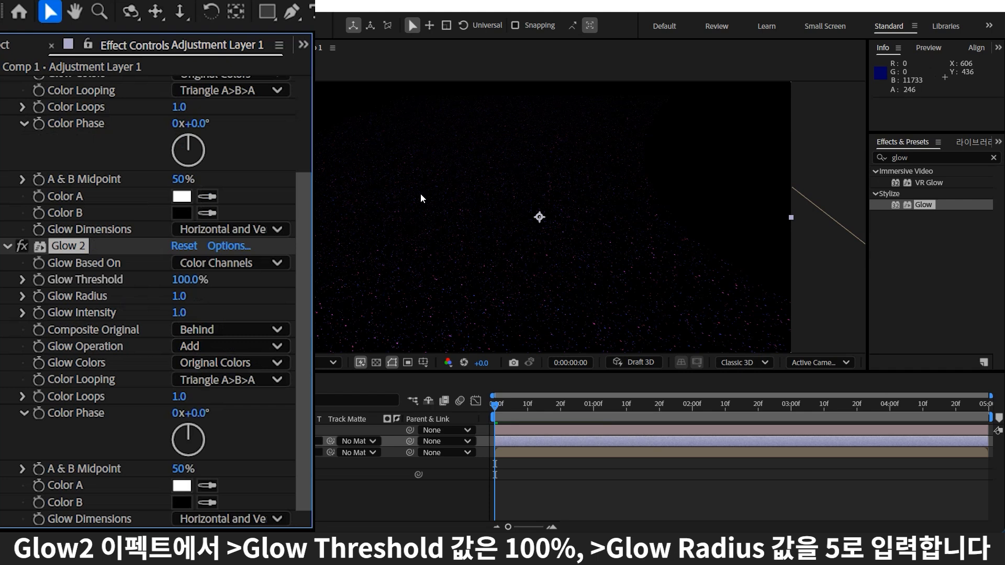
pyautogui.click(181, 296)
pyautogui.press('Return')
pyautogui.click(239, 316)
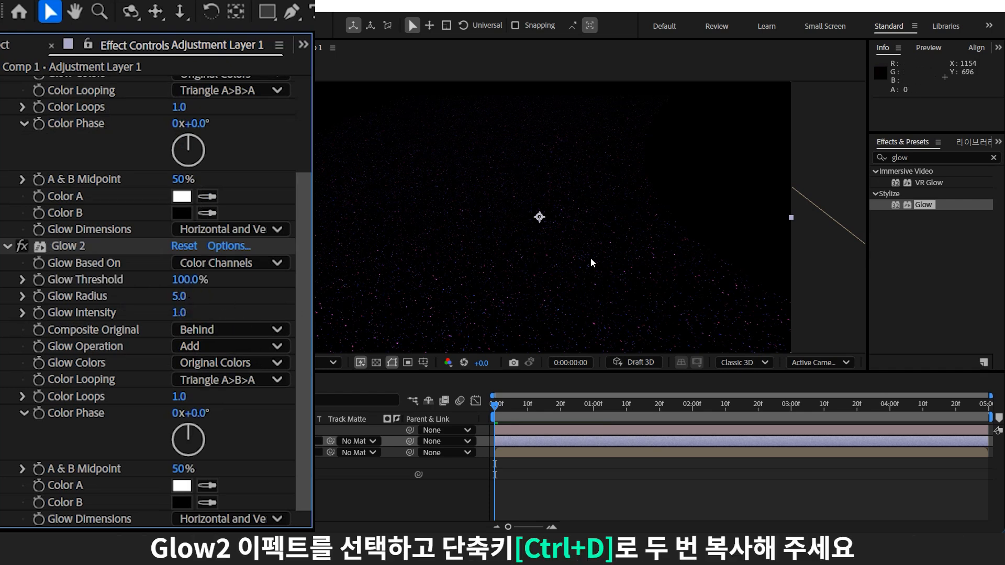
# Duplicate the Glow 2 effect on Adjustment Layer 1.
pyautogui.moveTo(586, 256); pyautogui.dragTo(592, 215)
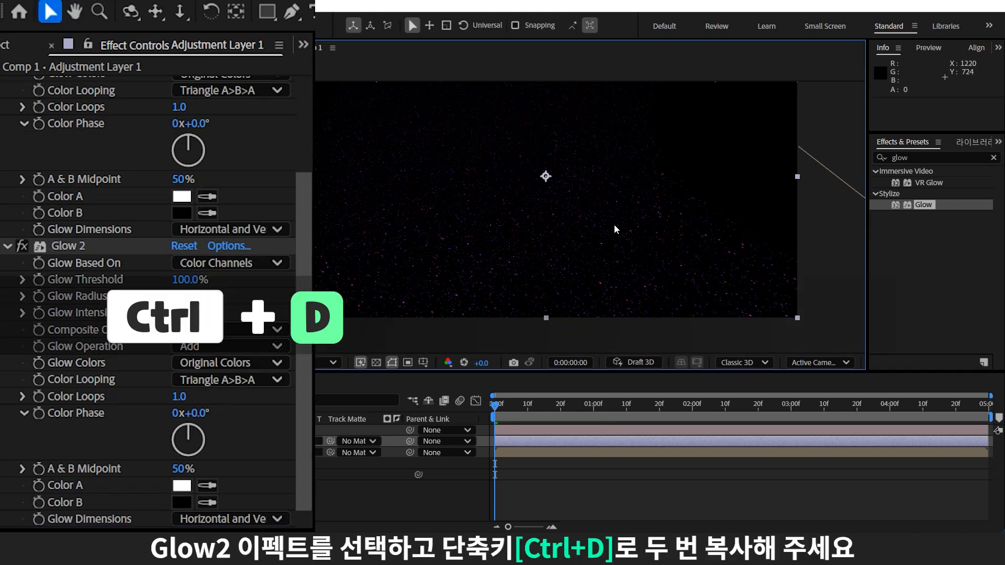
pyautogui.click(68, 246)
pyautogui.hotkey('ctrl', 'd')
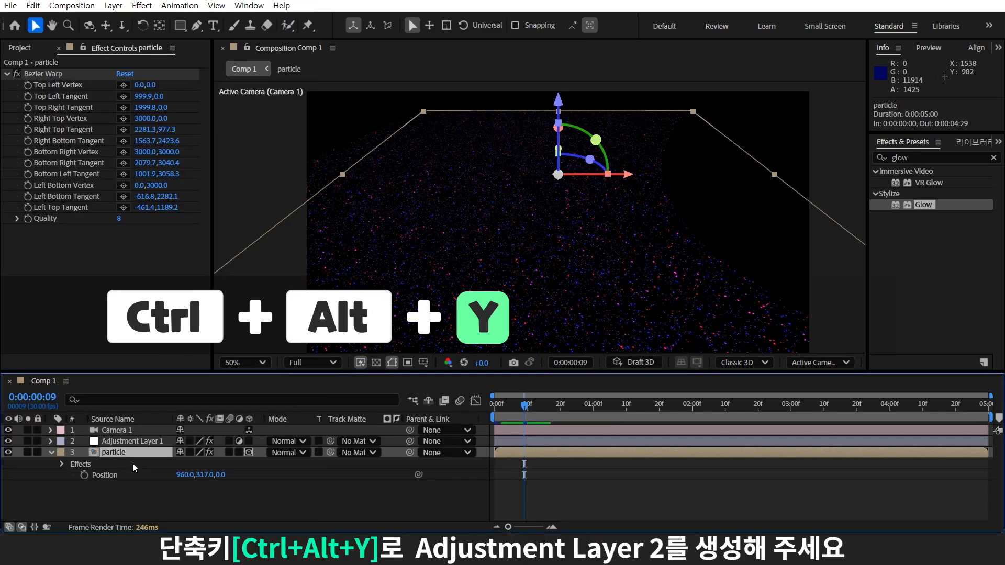
# Add a second adjustment layer directly above the particle layer and apply Camera Lens Blur to it.
pyautogui.hotkey('ctrl', 'alt', 'y')
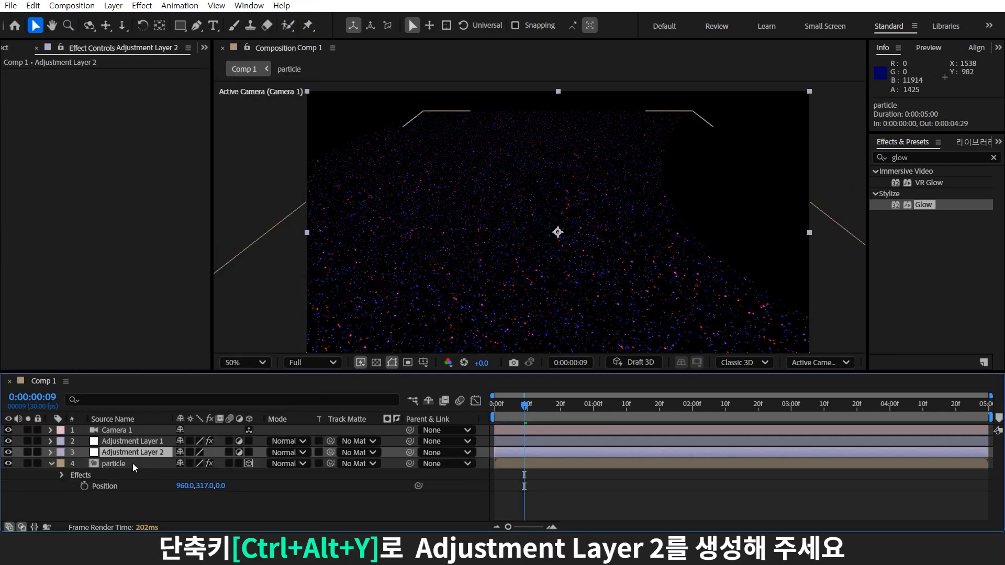
pyautogui.doubleClick(869, 181)
pyautogui.write('came')
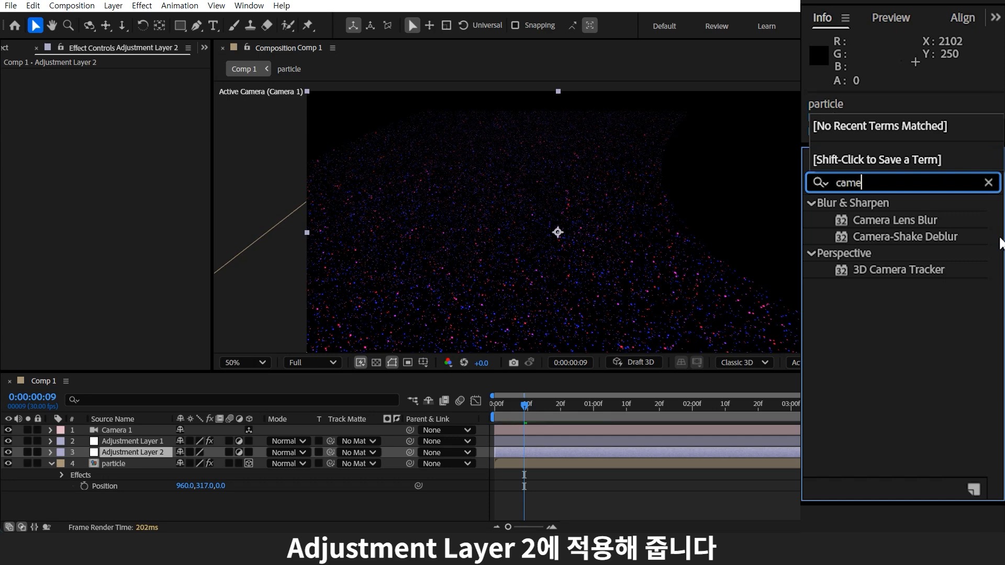
pyautogui.moveTo(931, 182); pyautogui.dragTo(161, 457)
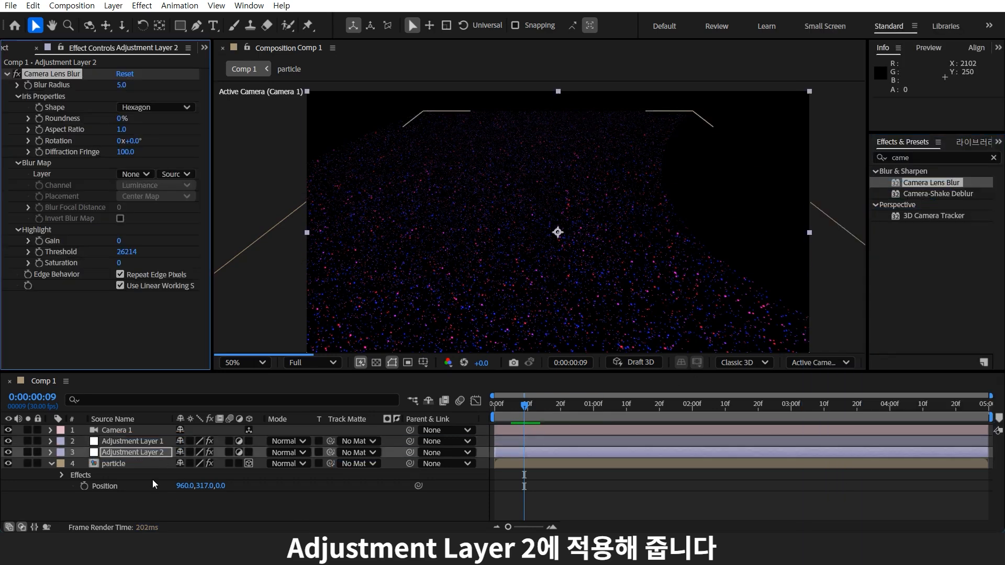
# Set the Camera Lens Blur's Blur Radius to 20.
pyautogui.click(121, 85)
pyautogui.write('2')
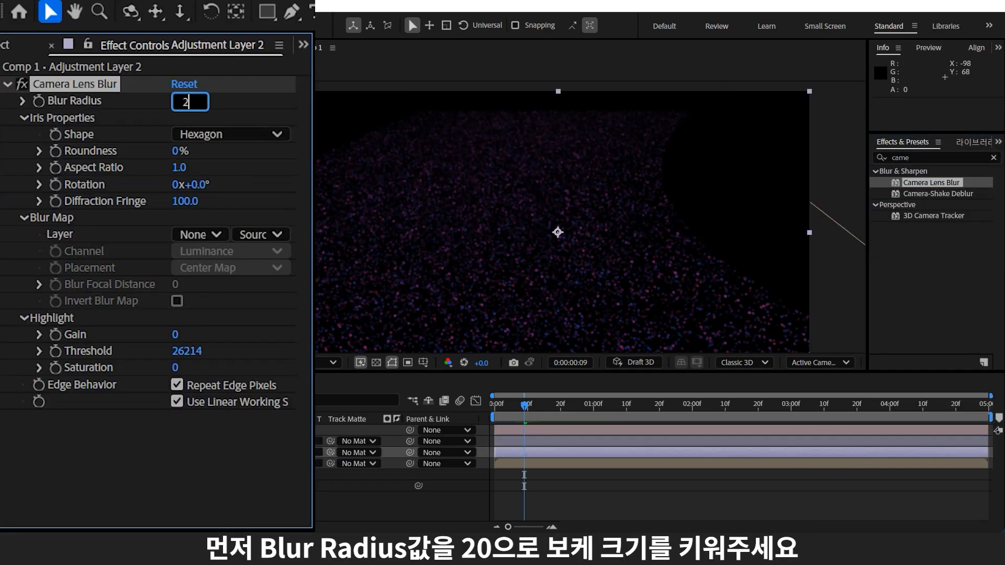
pyautogui.write('0')
pyautogui.press('Return')
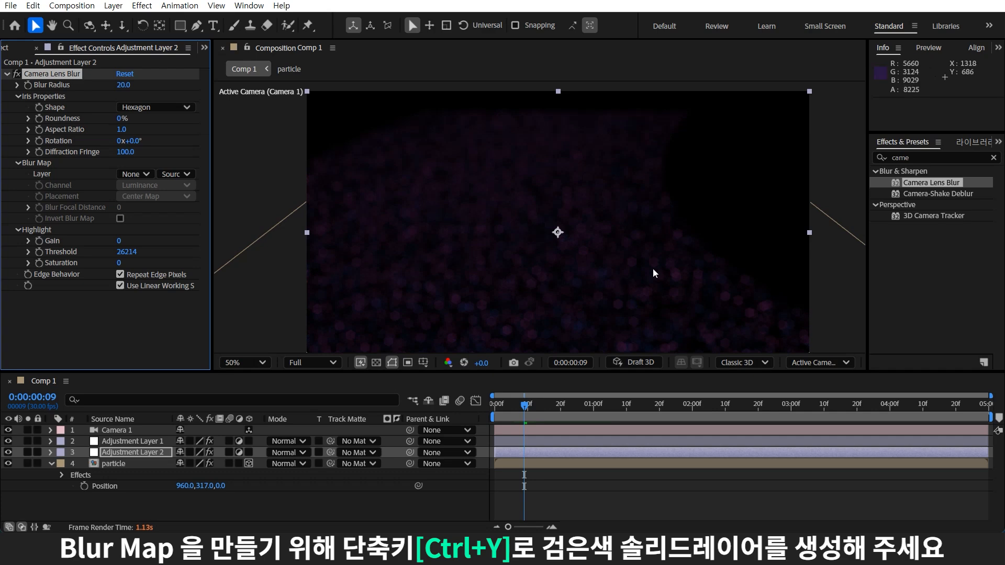
# Create a black solid layer at the top of Comp 1 as the base of the blur map.
pyautogui.moveTo(576, 270); pyautogui.dragTo(573, 261)
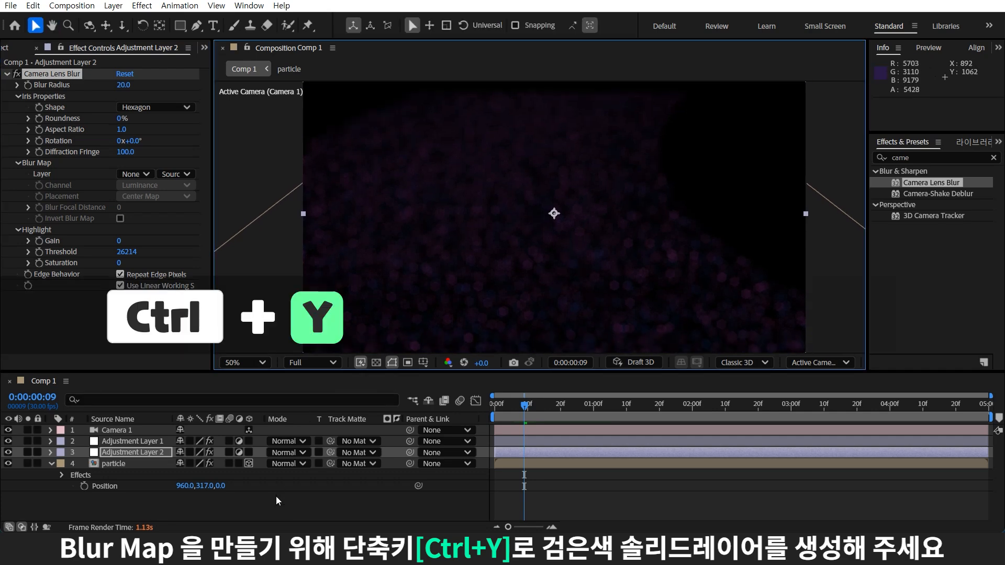
pyautogui.click(295, 497)
pyautogui.hotkey('ctrl', 'y')
pyautogui.click(579, 394)
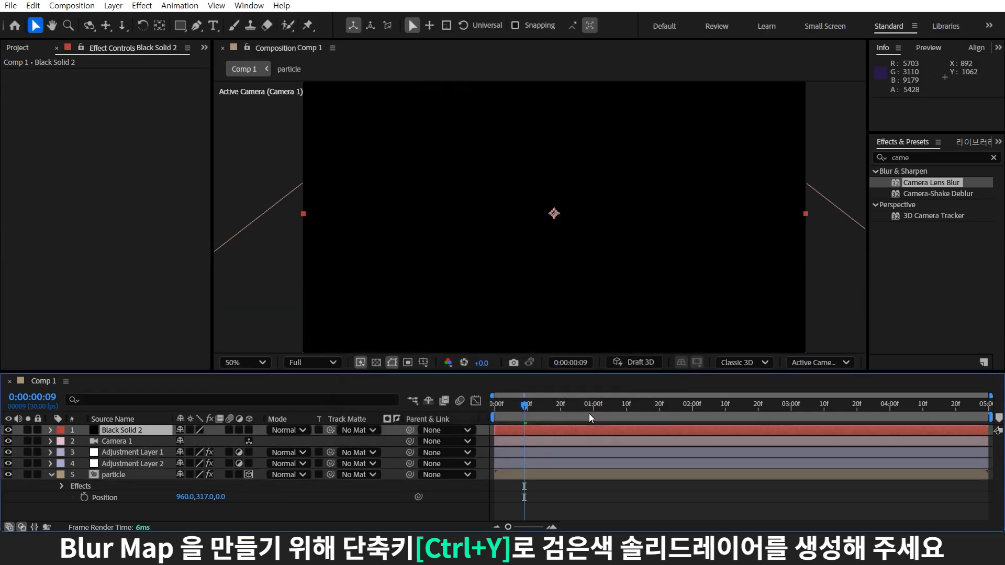
# Draw a white-filled rectangle without stroke, about 2700 x 304 px, across the middle of the frame as a new shape layer.
pyautogui.click(179, 25)
pyautogui.click(134, 494)
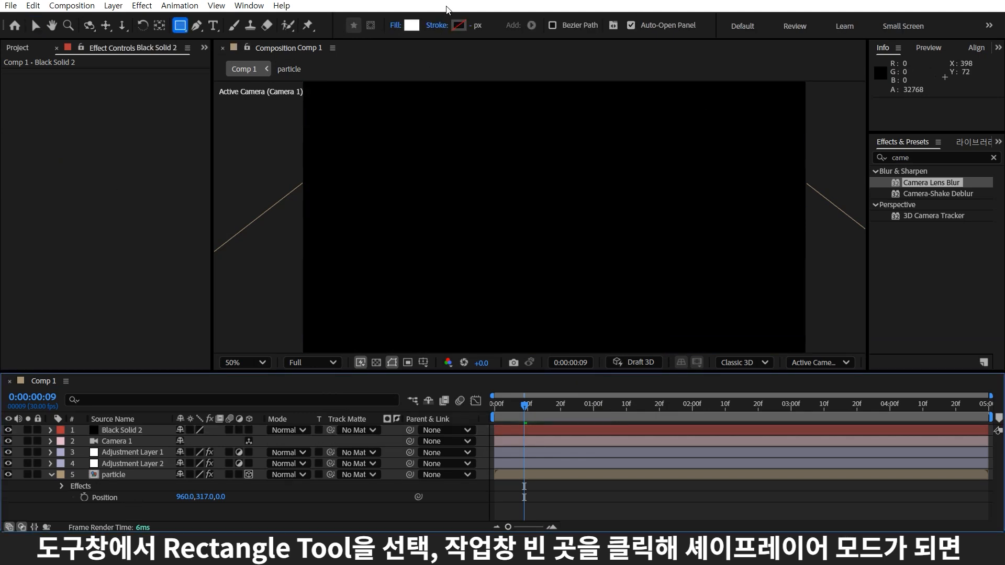
pyautogui.click(412, 25)
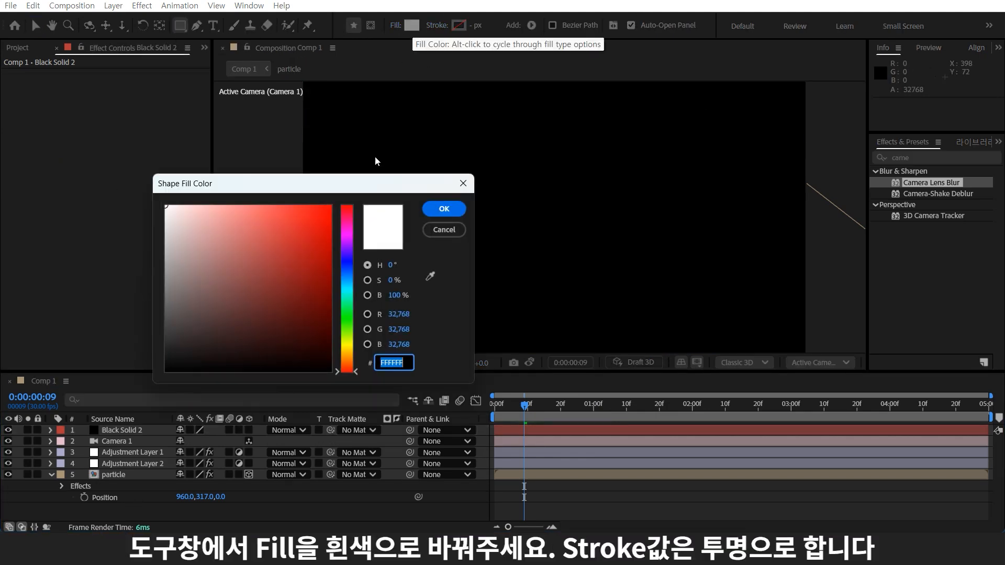
pyautogui.click(446, 206)
pyautogui.press(',')
pyautogui.press(',')
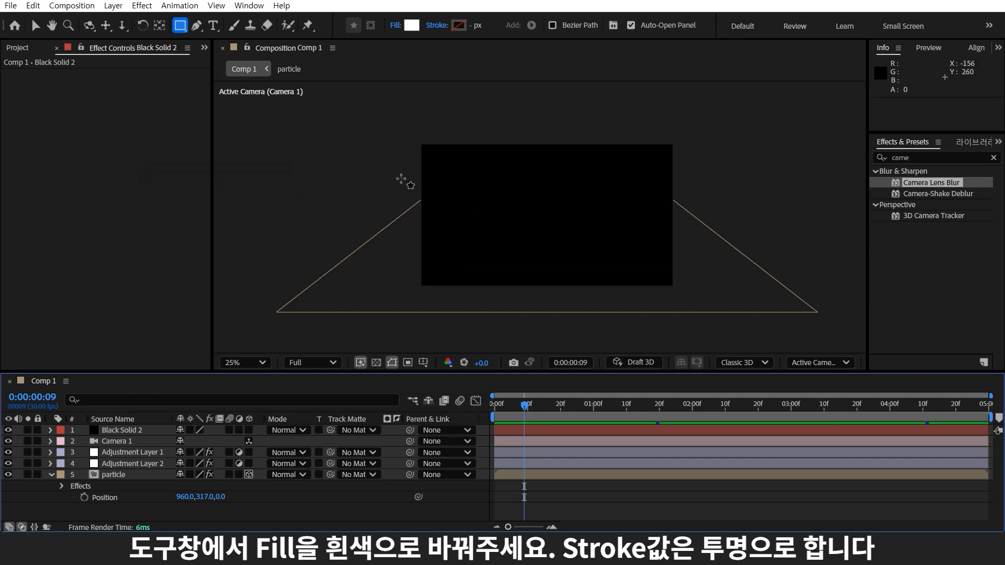
pyautogui.moveTo(369, 184); pyautogui.dragTo(721, 223)
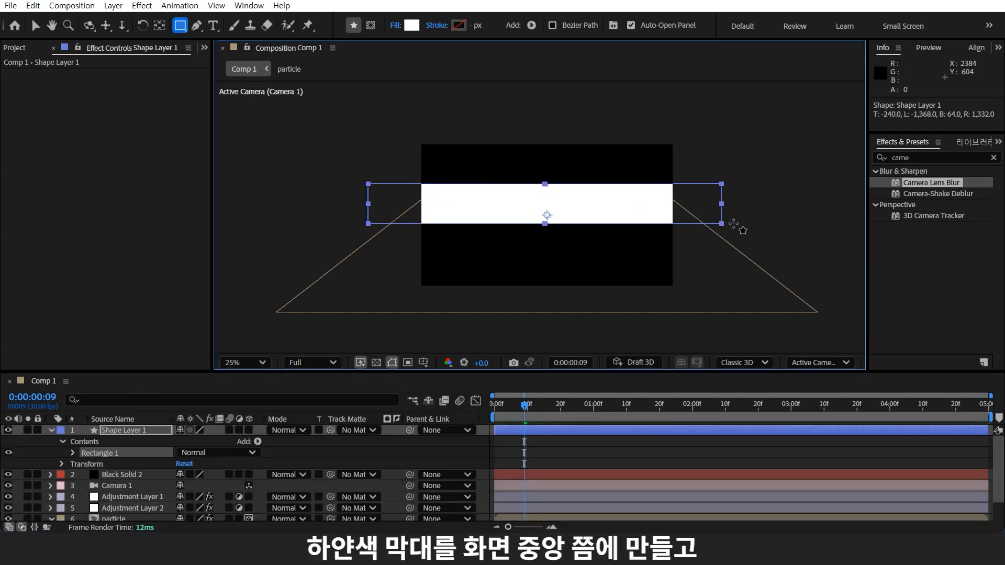
# Apply Fast Box Blur to the white bar's shape layer and set its Blur Radius to 130.
pyautogui.click(864, 182)
pyautogui.write('fast')
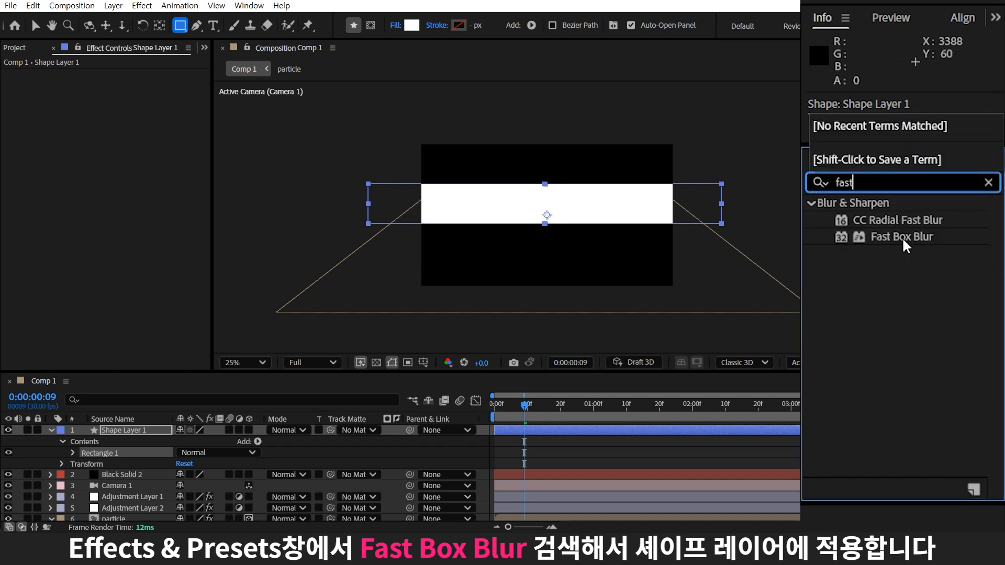
pyautogui.moveTo(817, 220); pyautogui.dragTo(681, 210)
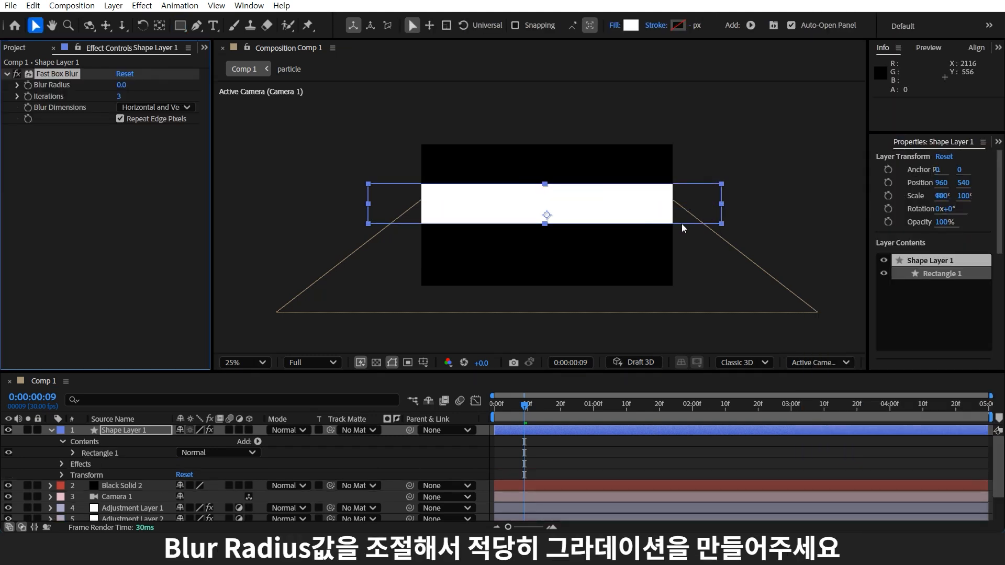
pyautogui.moveTo(122, 89); pyautogui.dragTo(219, 96)
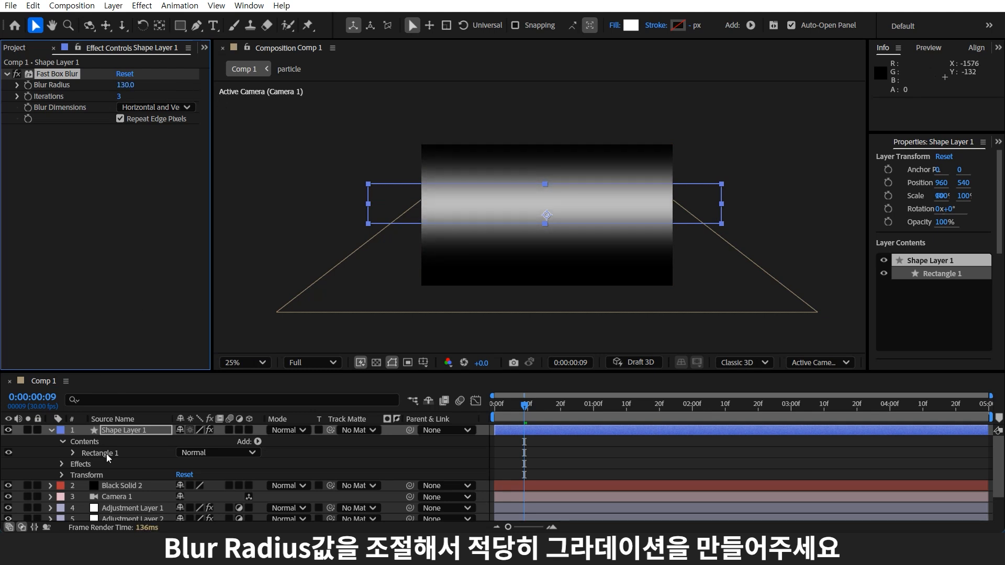
# Duplicate the blurred shape layer, unlink the copy's scale and reduce its vertical Scale to 46%.
pyautogui.click(131, 430)
pyautogui.hotkey('ctrl', 'd')
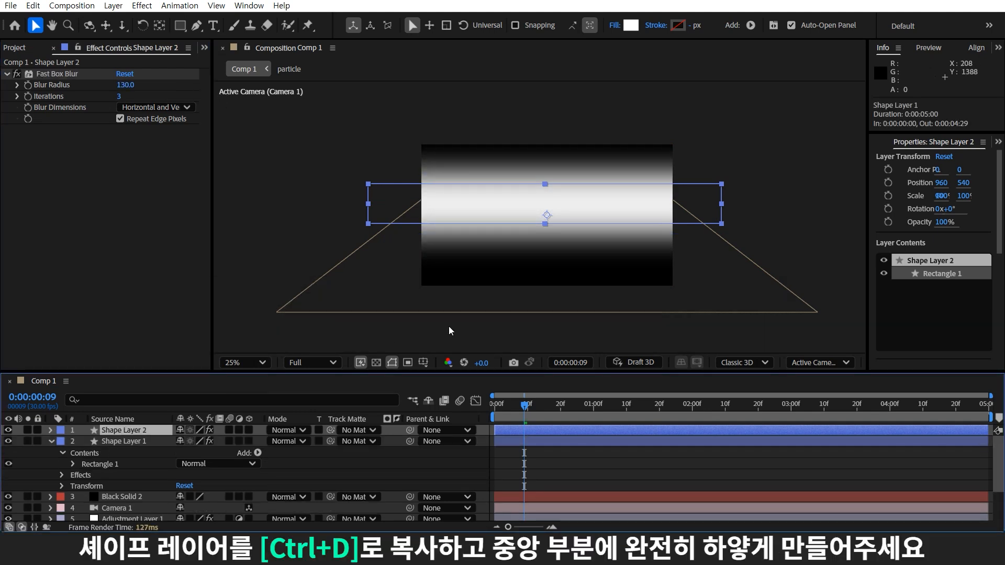
pyautogui.press('s')
pyautogui.moveTo(224, 441); pyautogui.dragTo(184, 441)
pyautogui.hotkey('ctrl', 'z')
pyautogui.click(179, 441)
# Set the copied bar's Blur Radius to 39 and move it up 50 px to a Y Position of 490.
pyautogui.moveTo(125, 85); pyautogui.dragTo(78, 107)
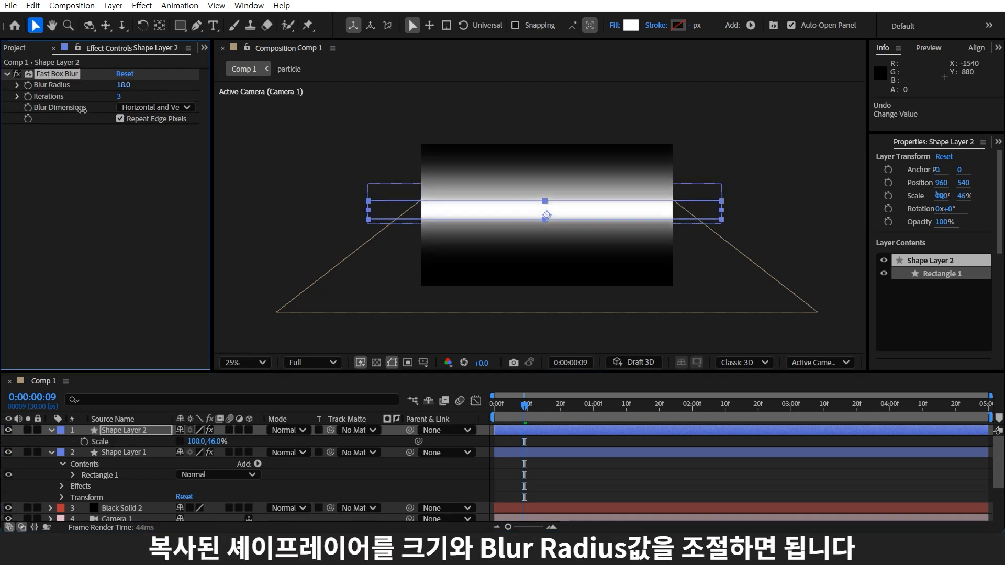
pyautogui.scroll(2, 827, 303)
pyautogui.moveTo(561, 193); pyautogui.dragTo(561, 181)
pyautogui.scroll(-2, 560, 181)
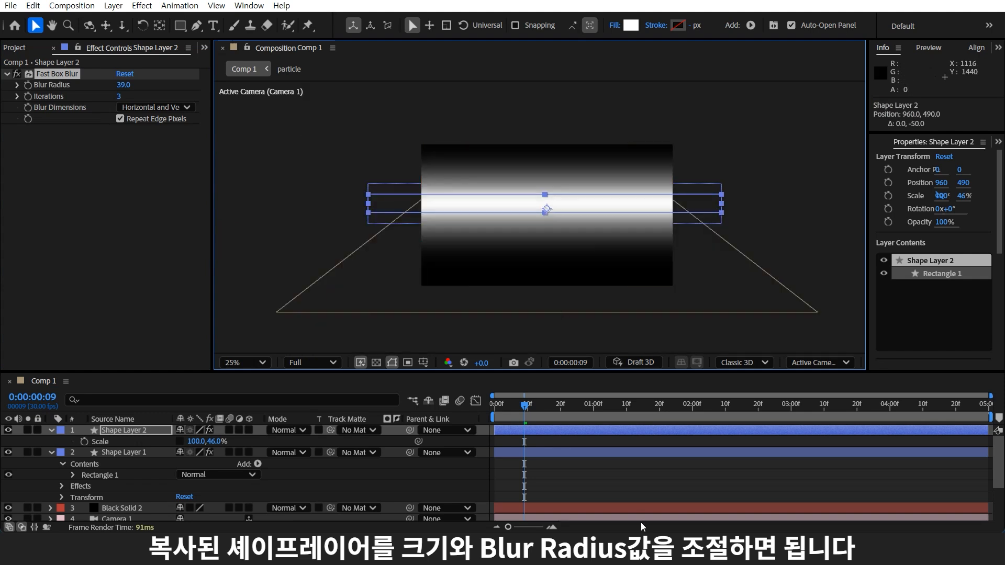
pyautogui.click(641, 523)
# Pre-compose both shape layers and the black solid as "blur map", moving all attributes into the new composition.
pyautogui.click(83, 431)
pyautogui.keyDown('shift'); pyautogui.click(117, 507); pyautogui.keyUp('shift')
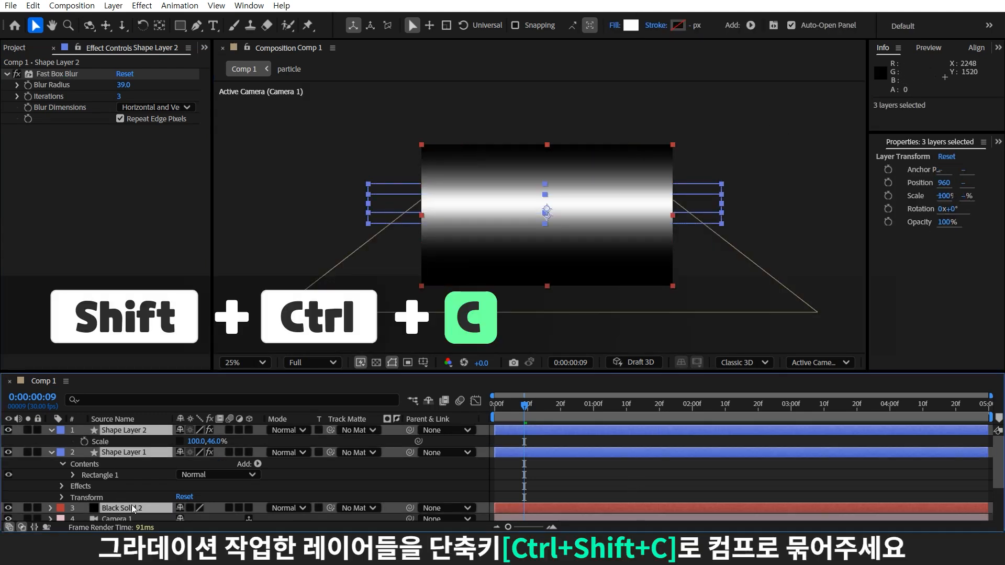
pyautogui.hotkey('ctrl', 'shift', 'c')
pyautogui.write('blur map')
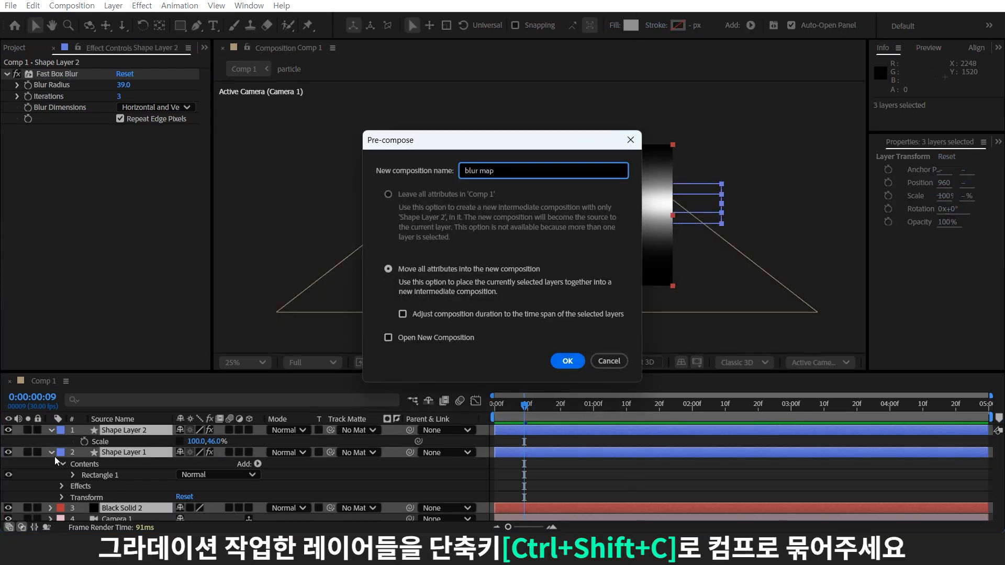
pyautogui.press('Return')
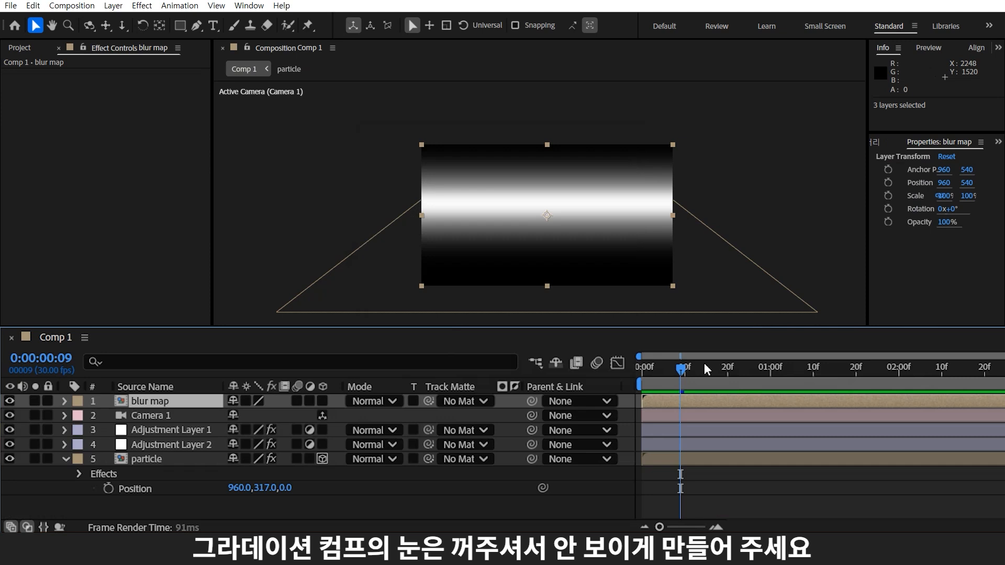
# Hide the blur map layer and use it, inverted, as the Blur Map layer for Adjustment Layer 2's Camera Lens Blur.
pyautogui.click(10, 401)
pyautogui.click(154, 462)
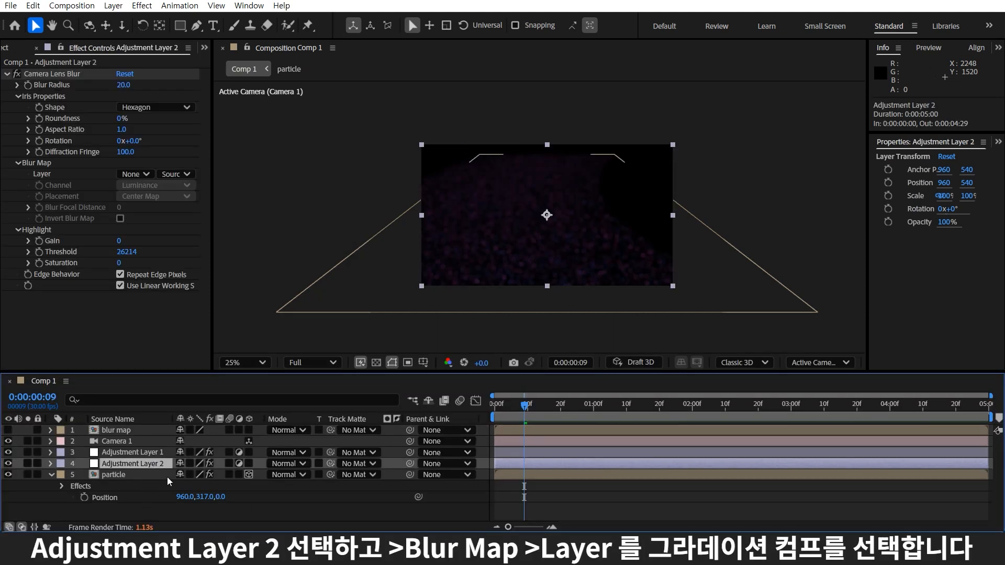
pyautogui.click(128, 176)
pyautogui.click(192, 209)
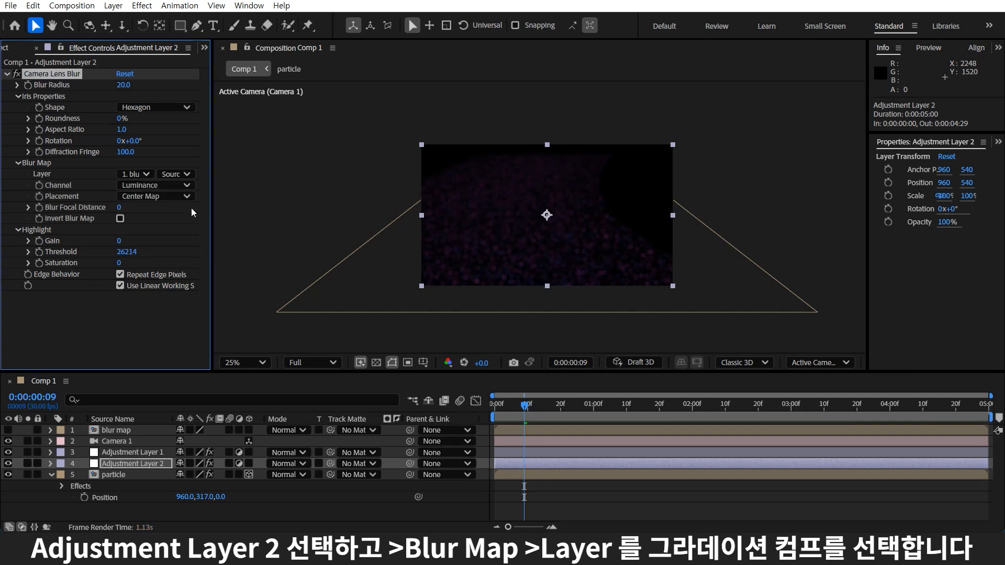
pyautogui.press('.')
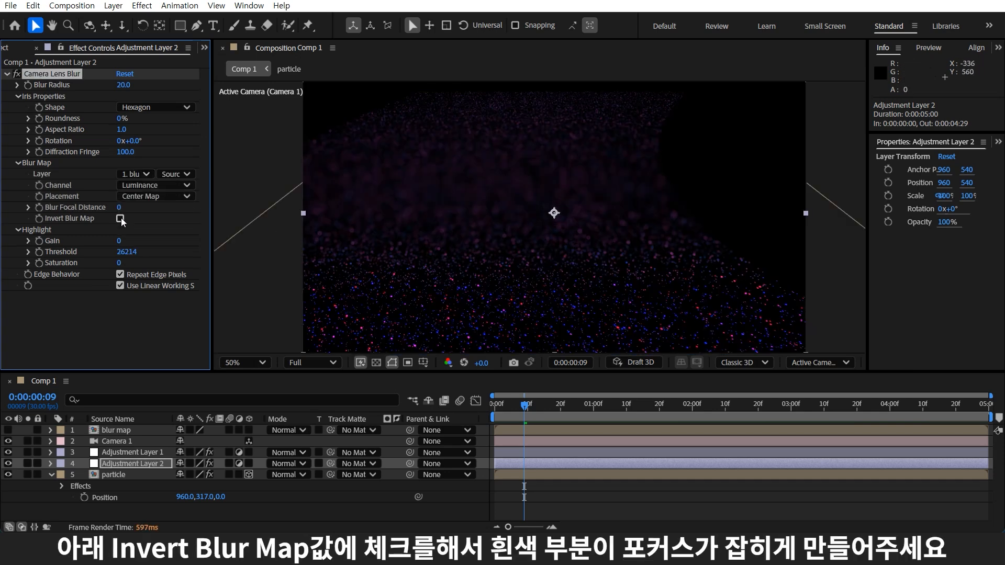
pyautogui.click(121, 218)
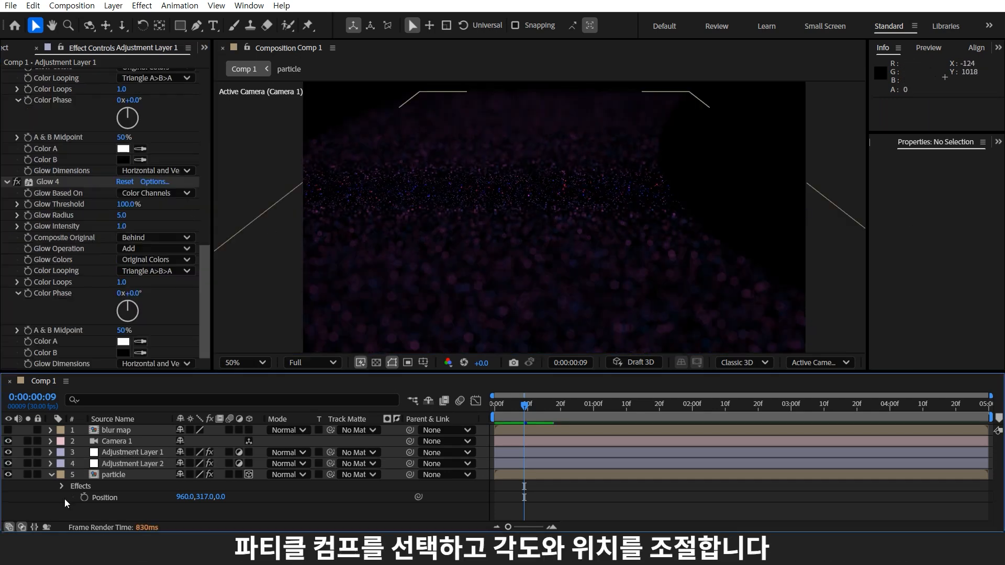
# Move the particle layer in depth to a Z Position of -54.
pyautogui.moveTo(191, 497); pyautogui.dragTo(205, 486)
pyautogui.scroll(-1, 683, 272)
pyautogui.press('.')
pyautogui.press('Return')
pyautogui.press('p')
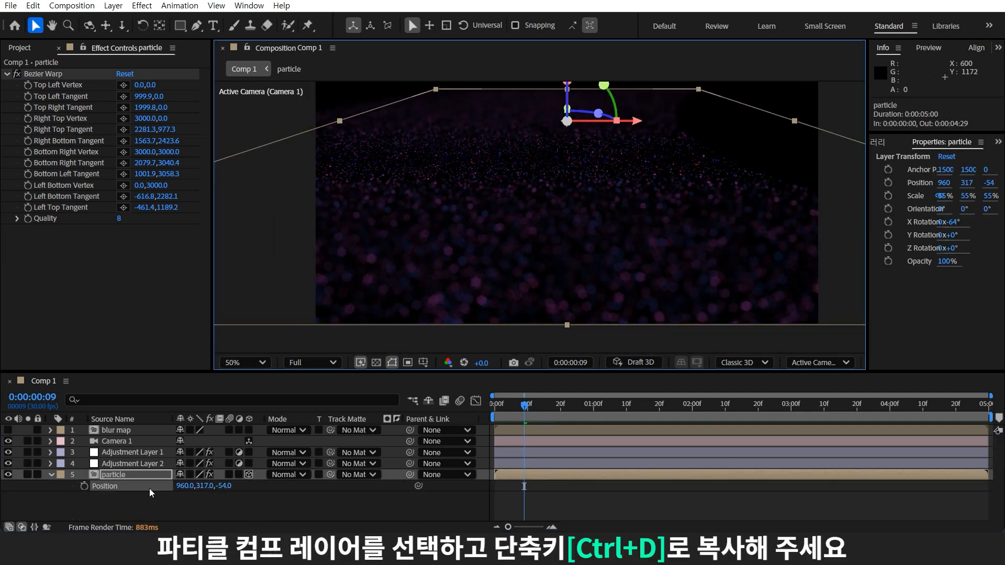
# Duplicate the particle layer and set the copy's Scale to 100%.
pyautogui.click(152, 474)
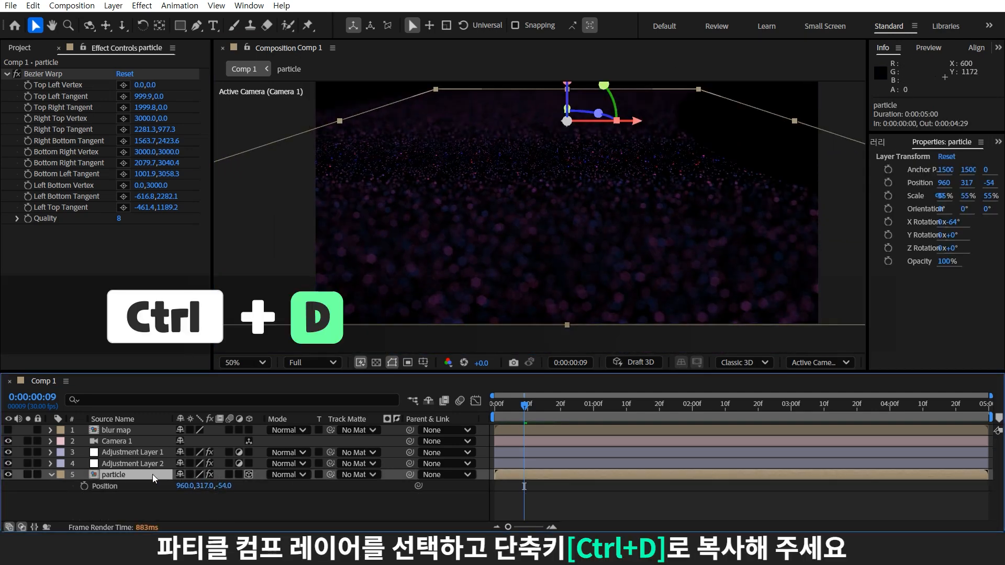
pyautogui.hotkey('ctrl', 'd')
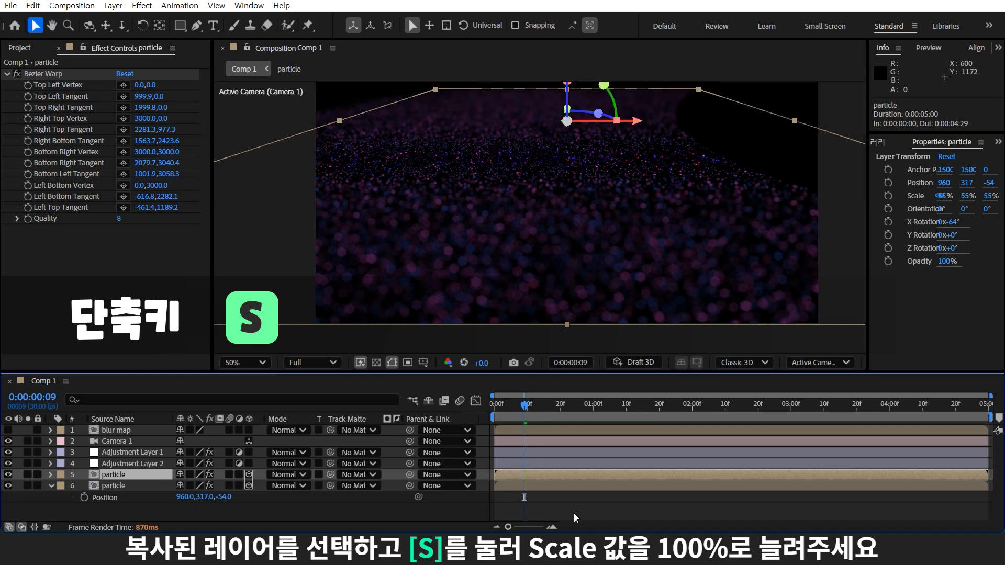
pyautogui.press('s')
pyautogui.click(226, 486)
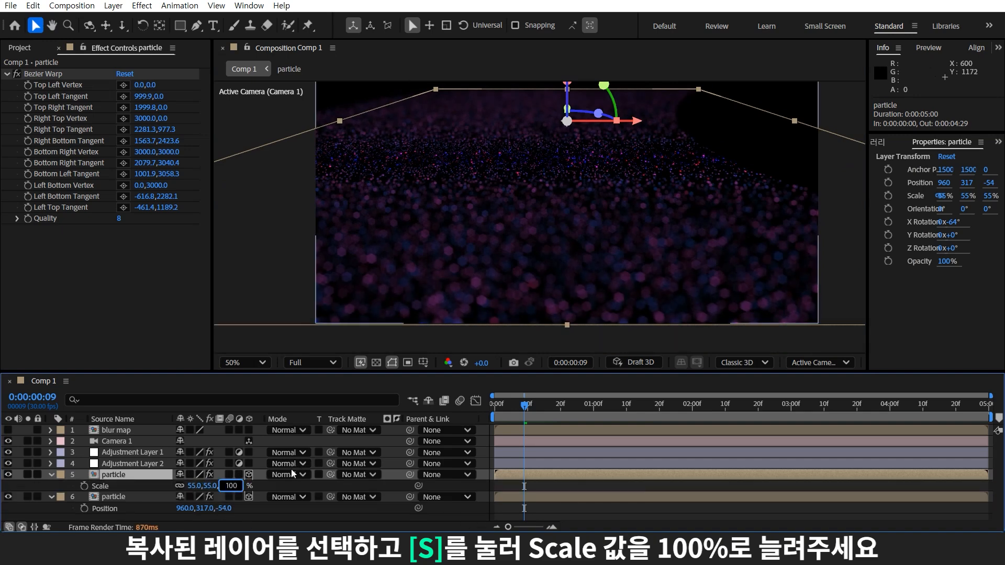